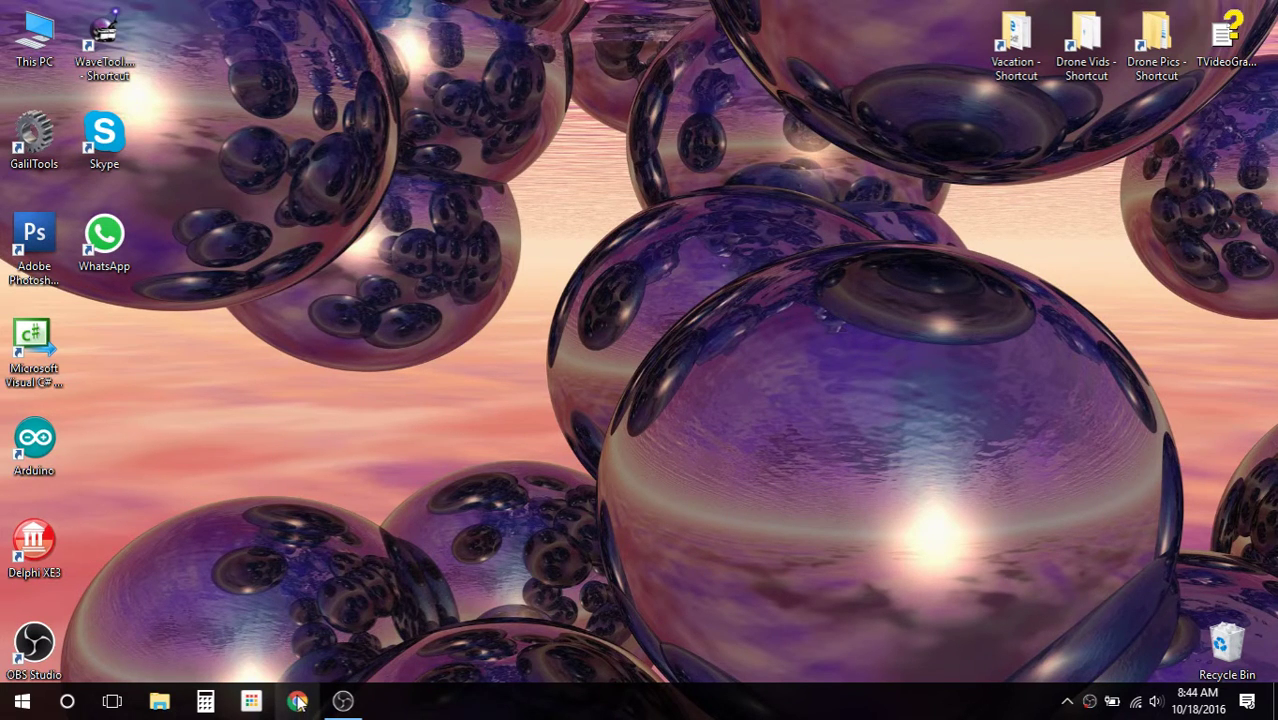
- Switch to Chrome, open the "NewRides other" e-mail in Gmail and follow its RideDeployment/CSC1 ride files link
click(298, 703)
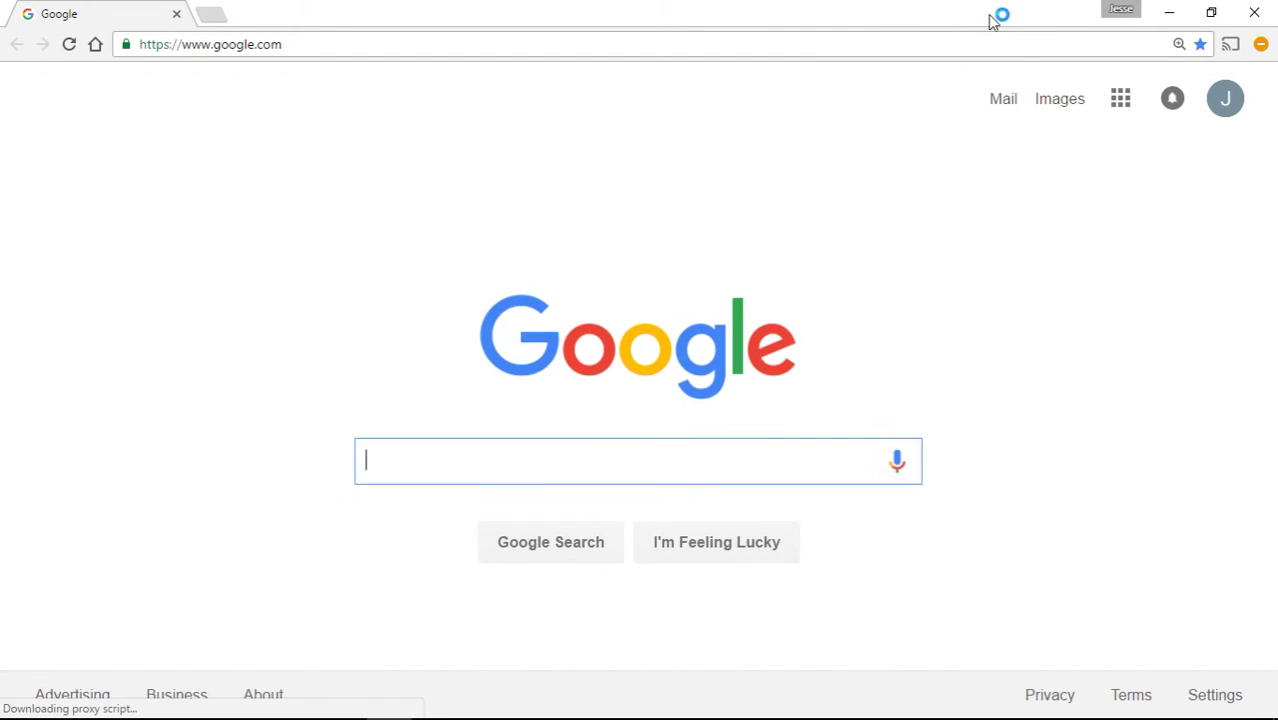
click(1121, 99)
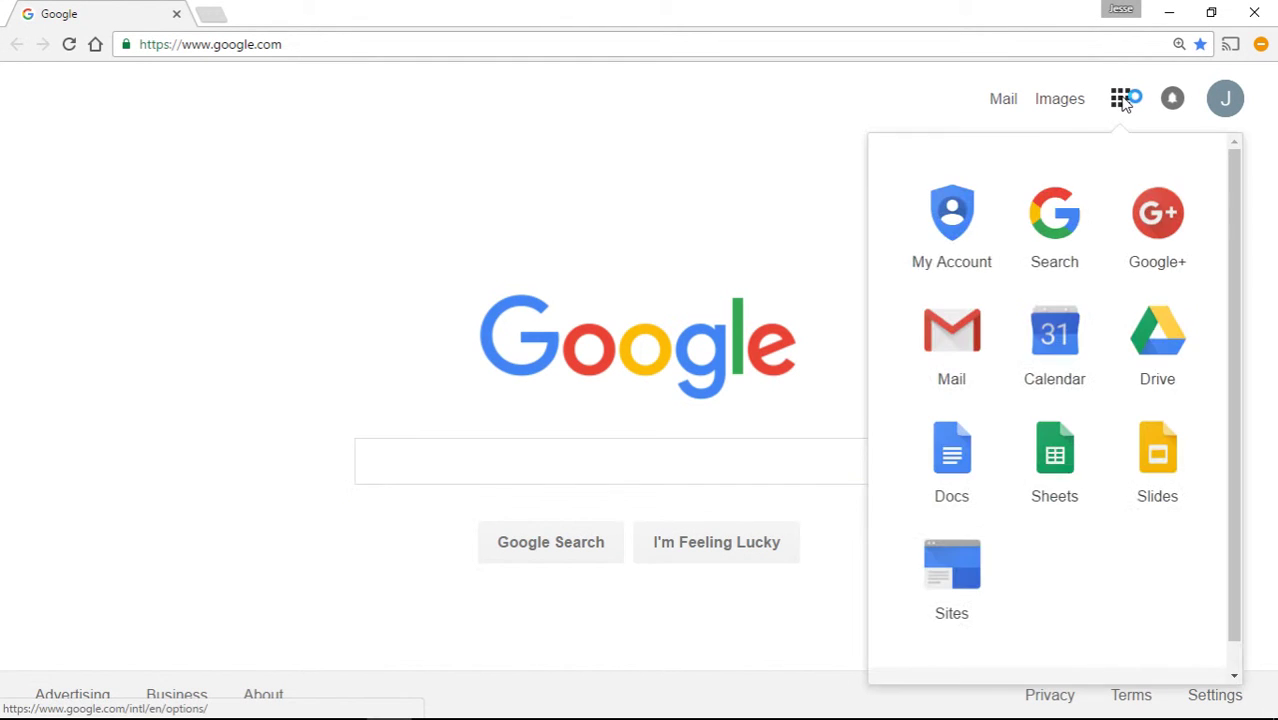
click(962, 342)
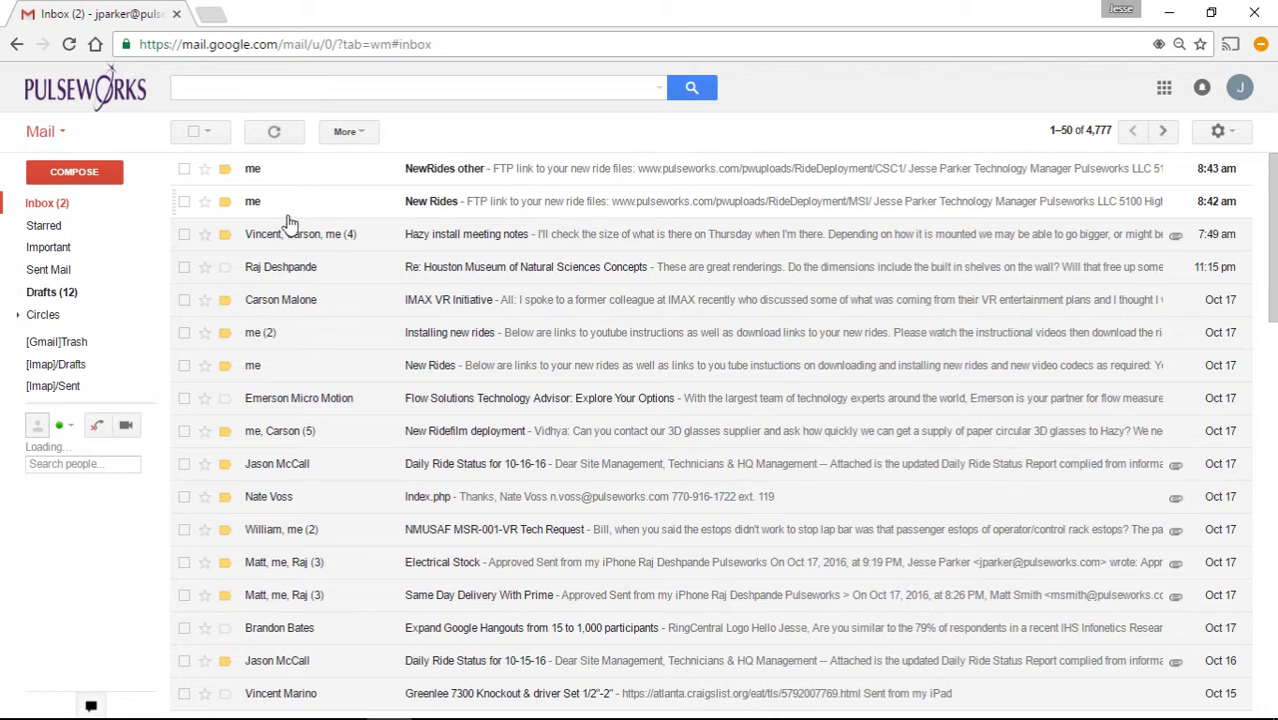
click(447, 177)
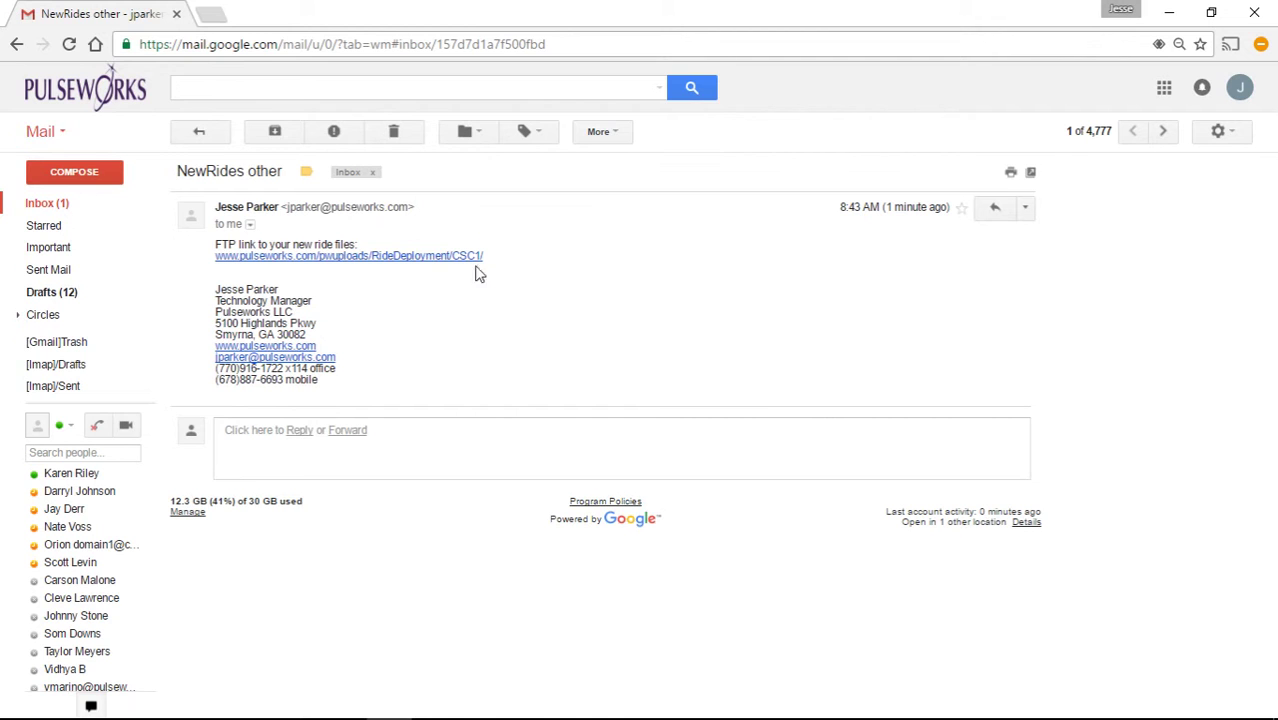
click(364, 257)
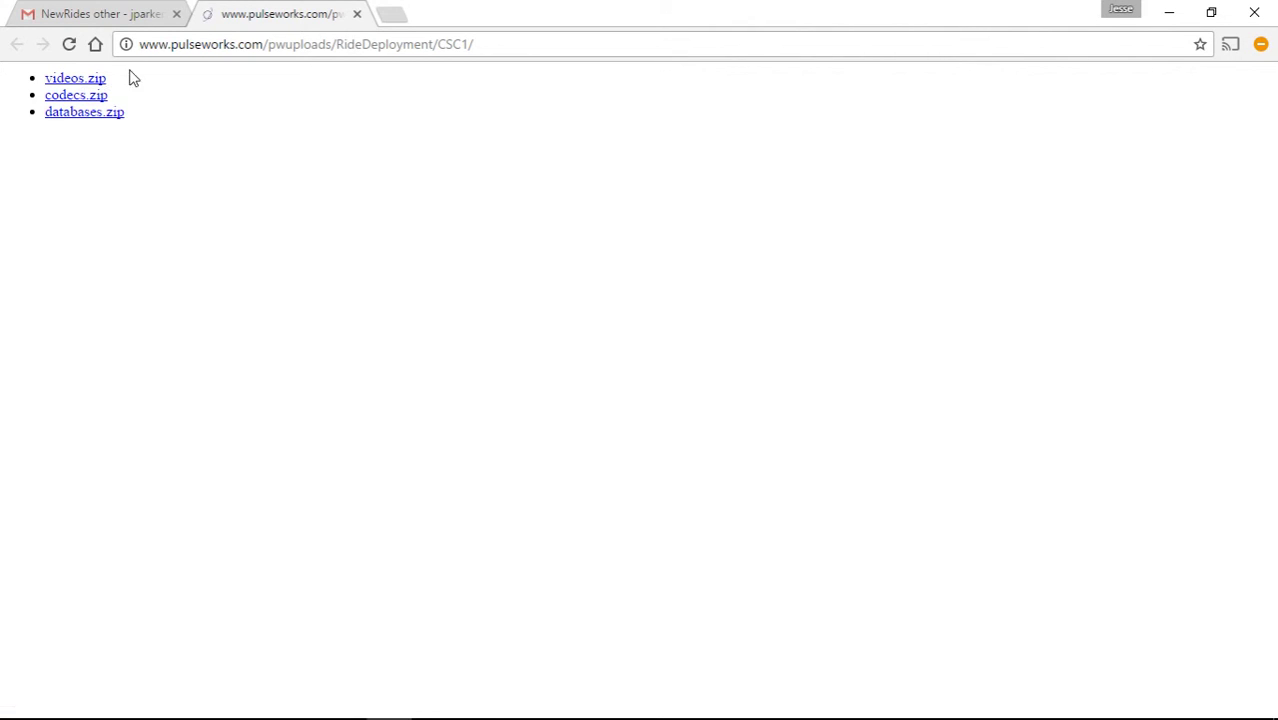
- Start downloading videos.zip from the ride files page, saving it to the Desktop
right_click(72, 86)
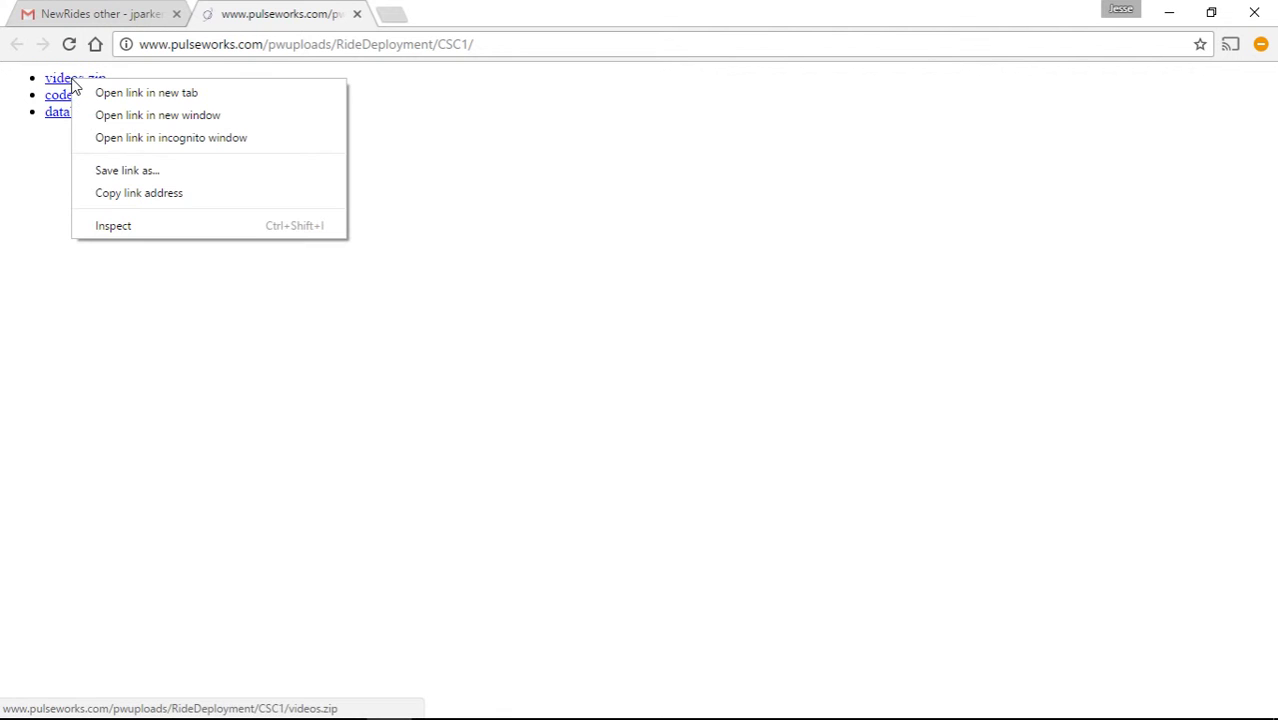
click(135, 174)
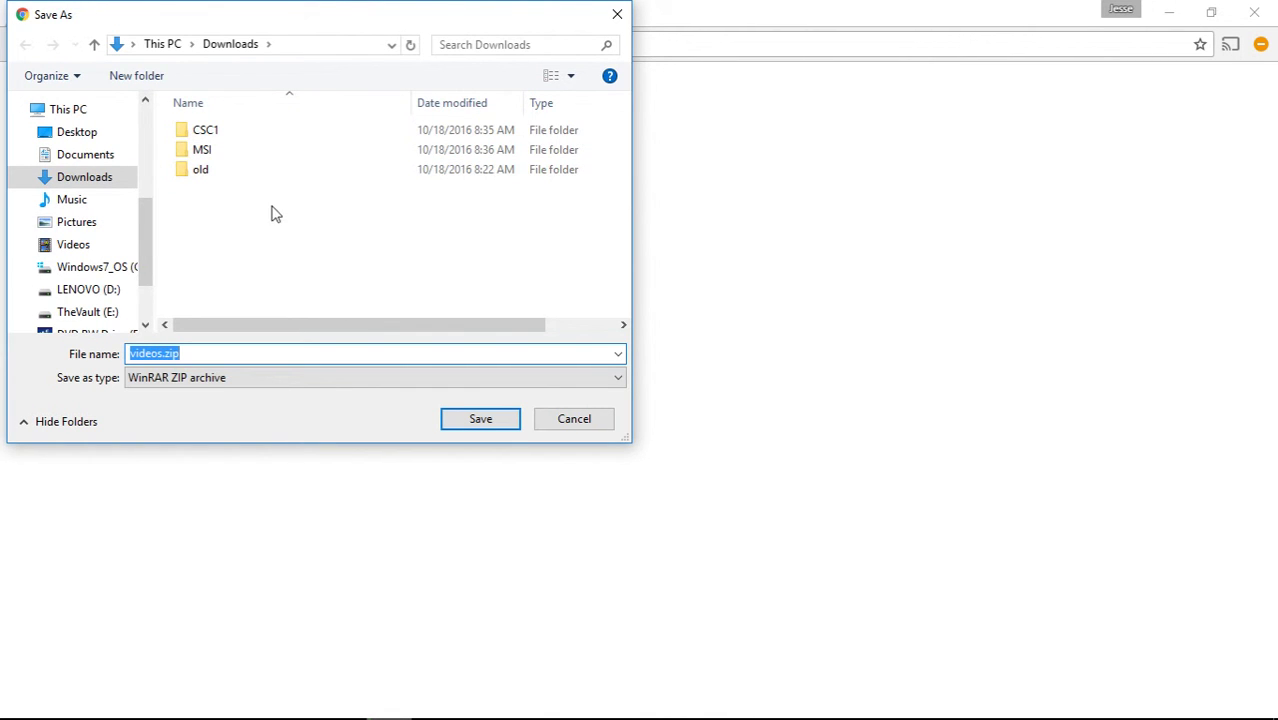
click(77, 134)
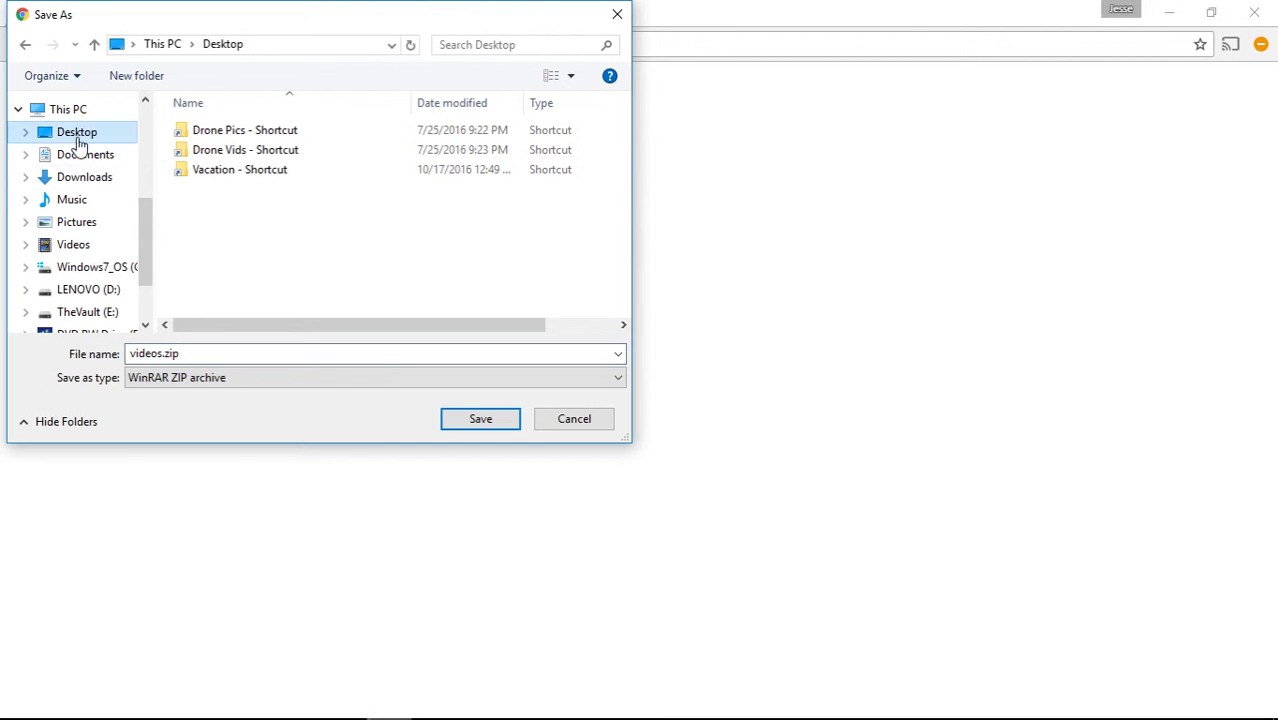
click(493, 418)
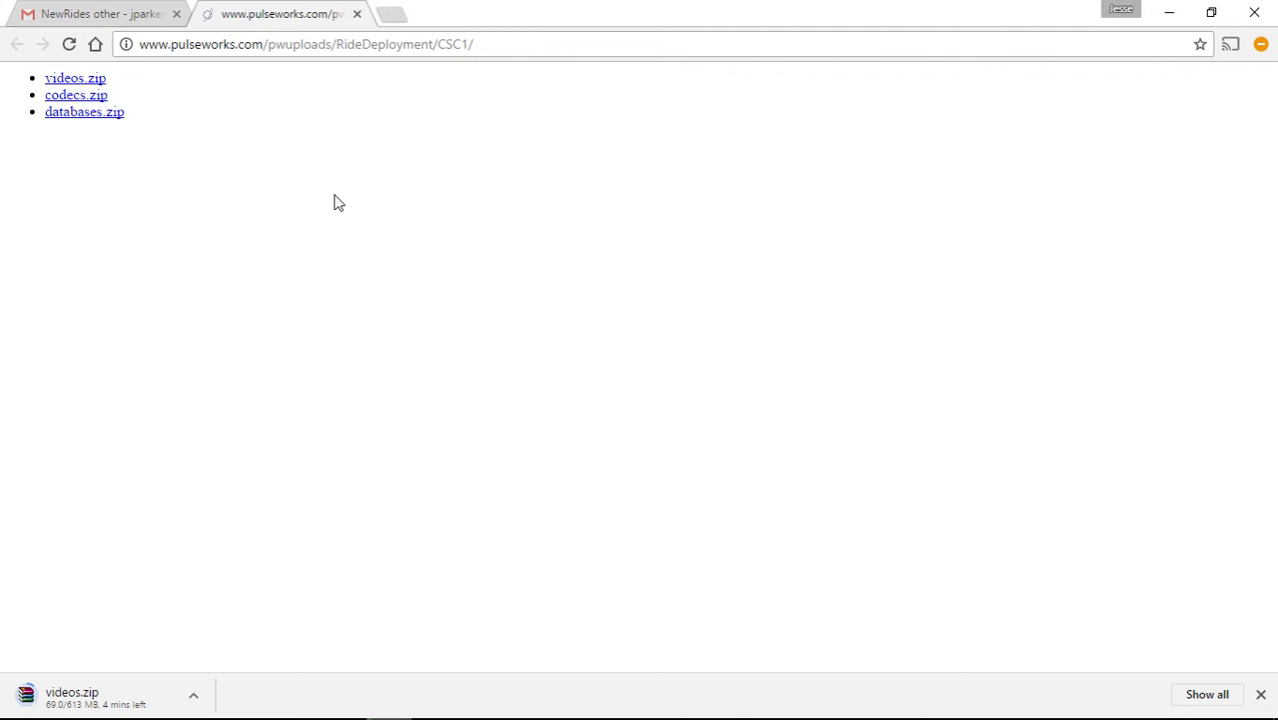
- Download codecs.zip and databases.zip from the ride files page to the Desktop
right_click(72, 100)
click(138, 188)
click(455, 420)
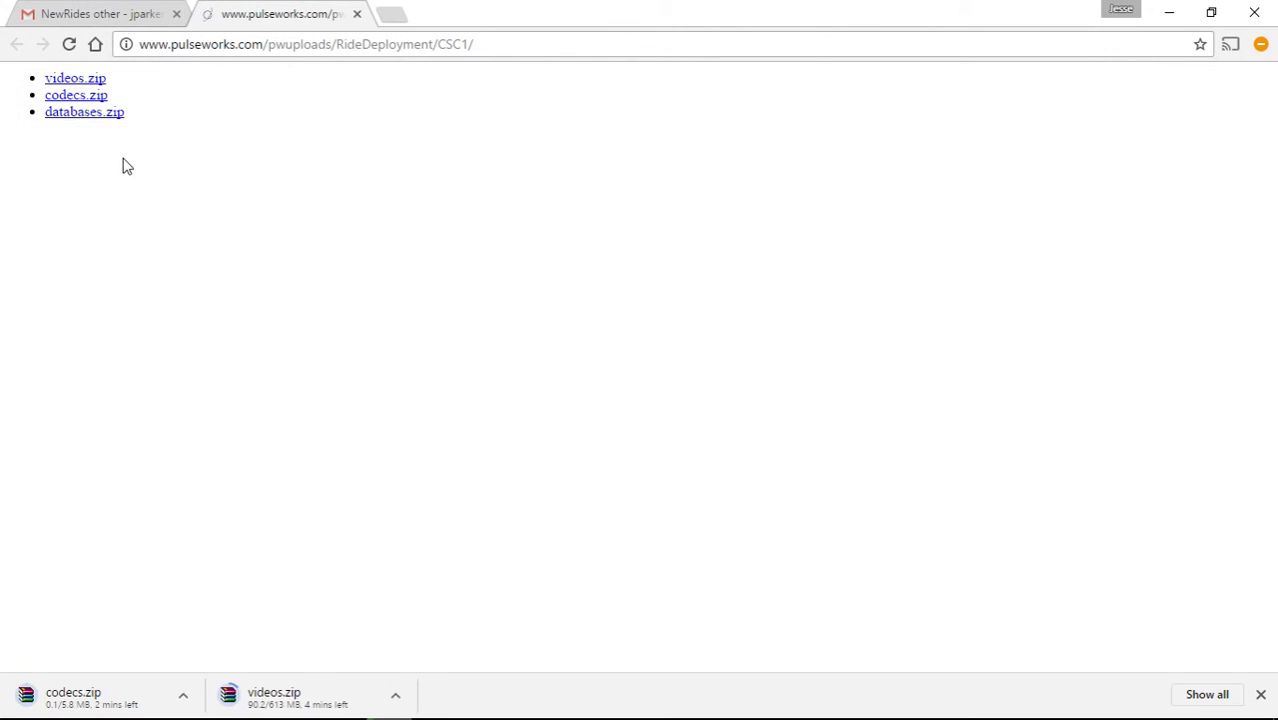
right_click(68, 114)
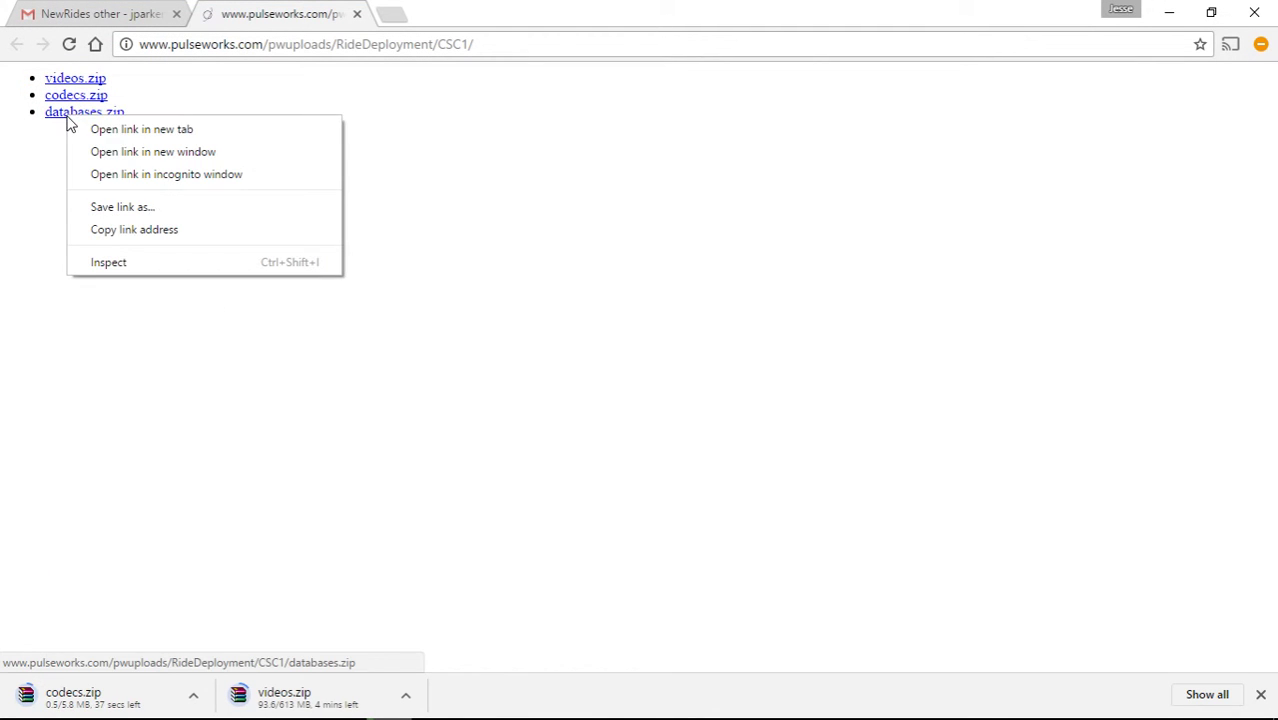
click(112, 208)
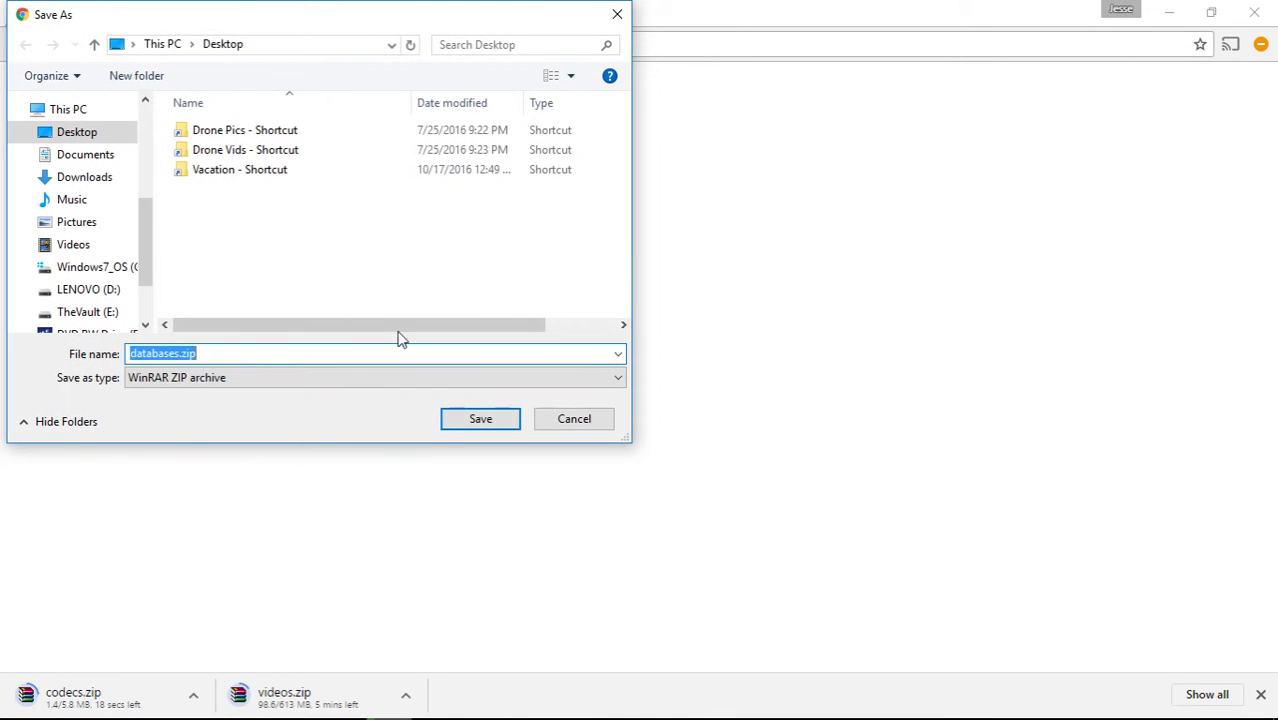
click(472, 429)
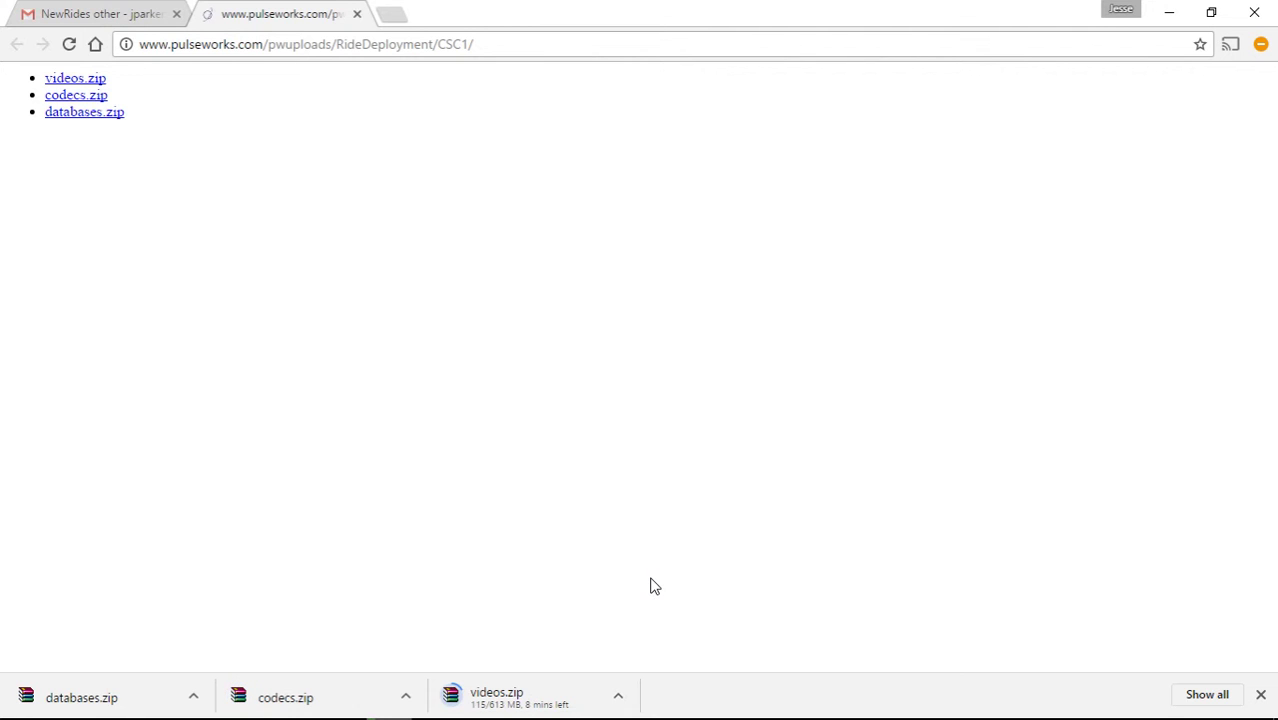
- Cancel the videos.zip download and close the browser
click(620, 700)
click(643, 667)
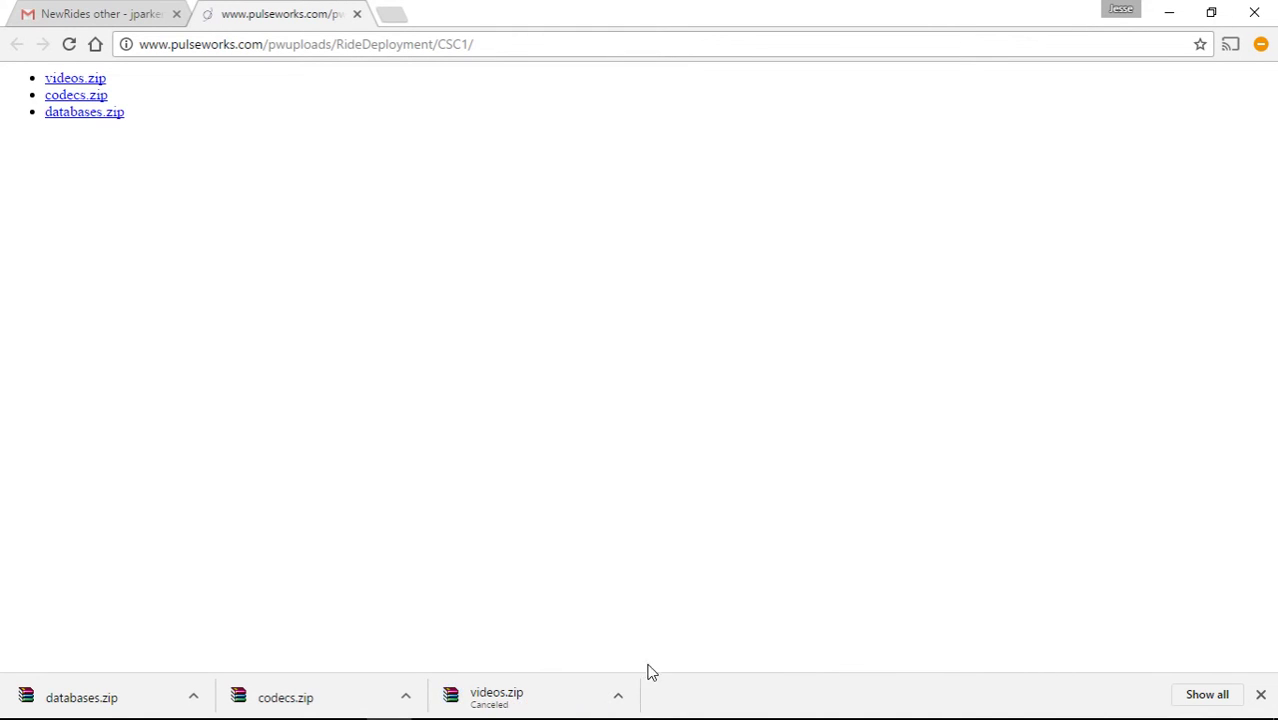
click(1254, 12)
- Switch to File Explorer and open the CSC1 folder in Downloads
mouse_move(160, 710)
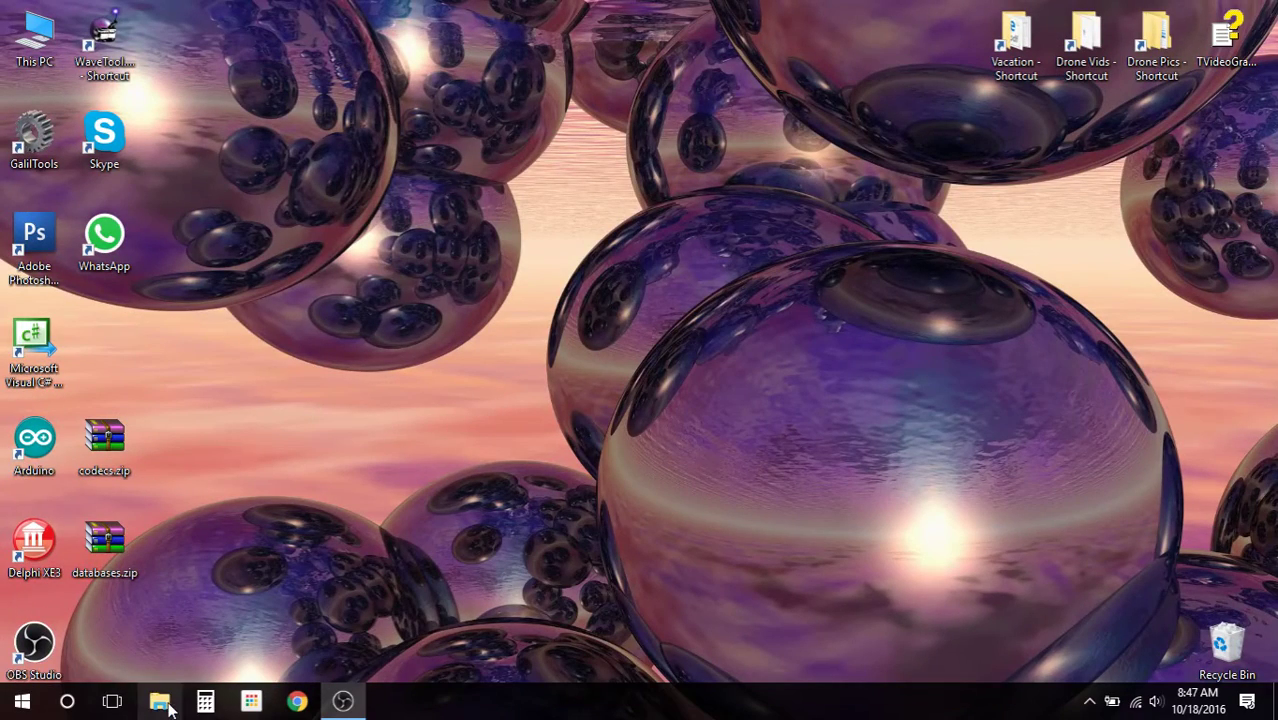
click(161, 702)
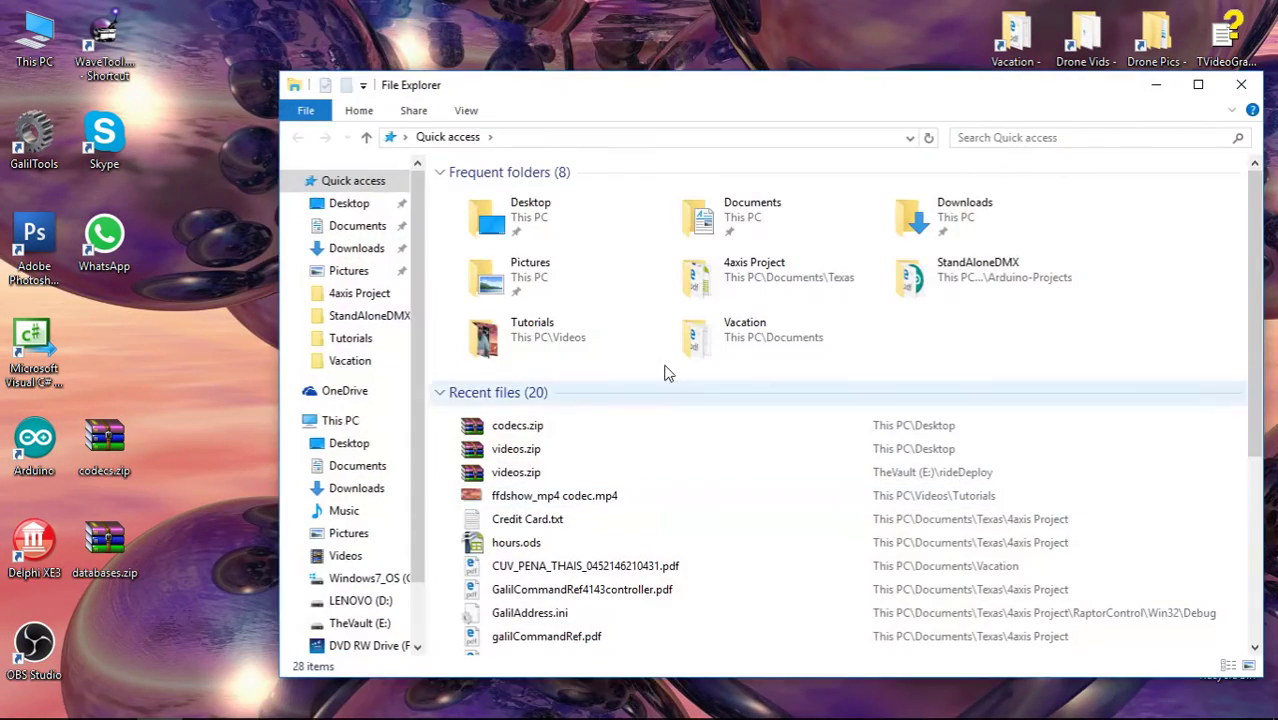
click(360, 252)
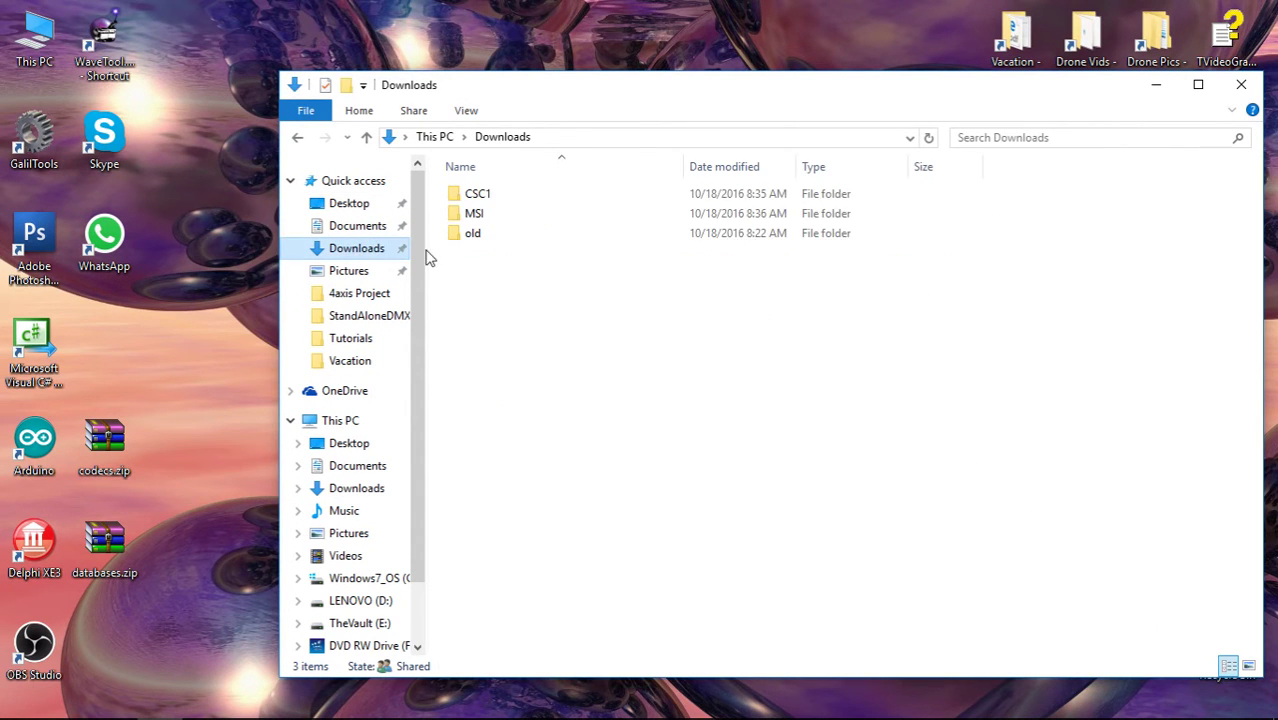
double_click(487, 196)
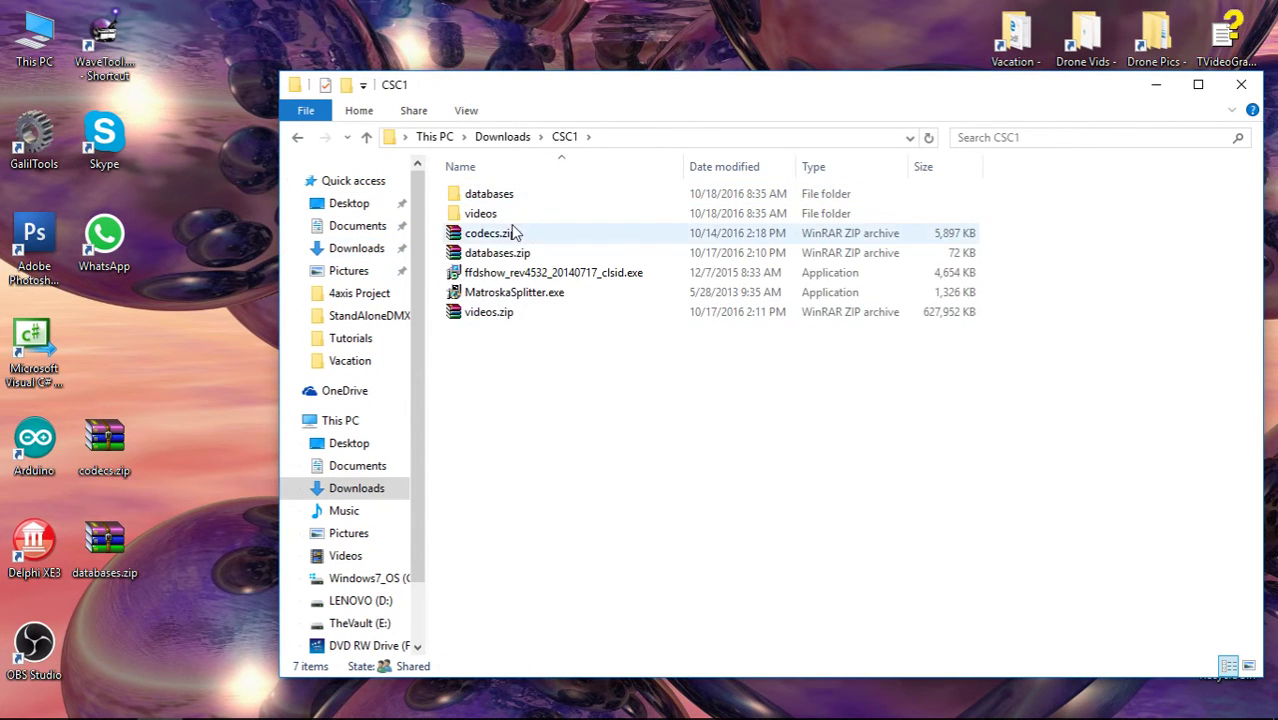
- Delete the databases and videos folders plus ffdshow_rev4532_20140717_clsid.exe and MatroskaSplitter.exe from CSC1, keeping the three zip archives
click(497, 193)
ctrl+click(481, 214)
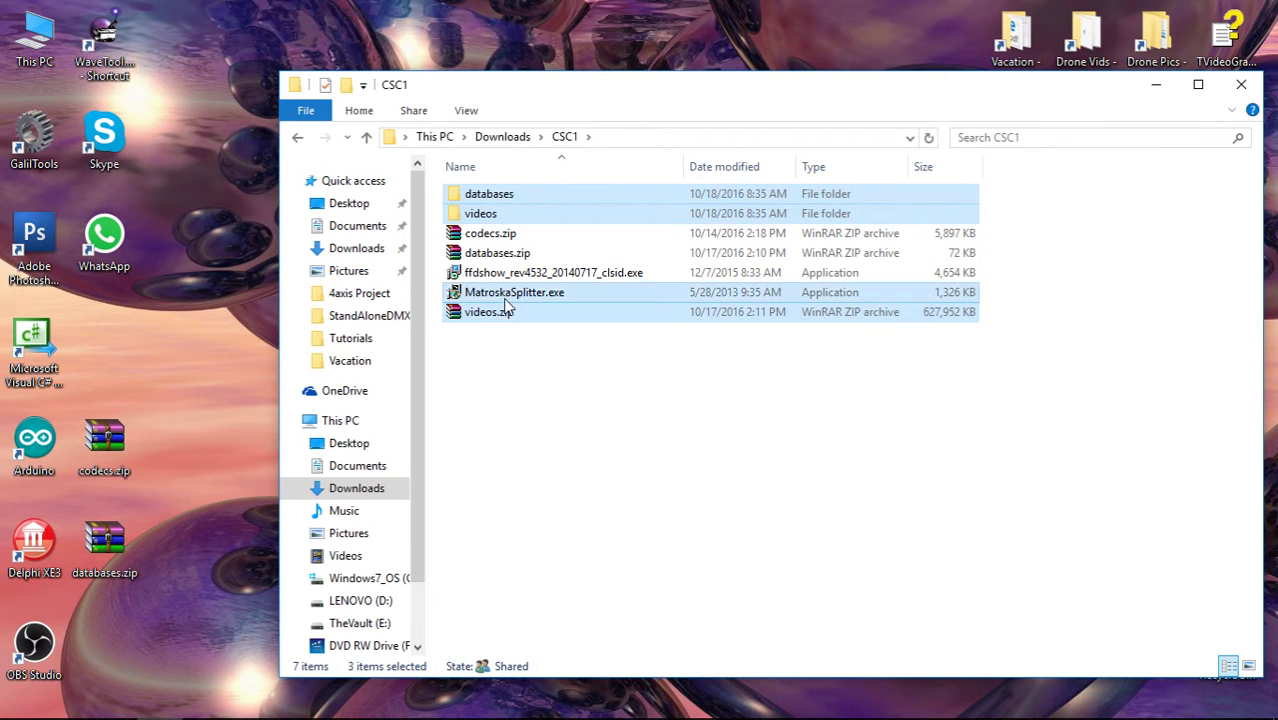
click(507, 292)
click(505, 272)
ctrl+click(488, 193)
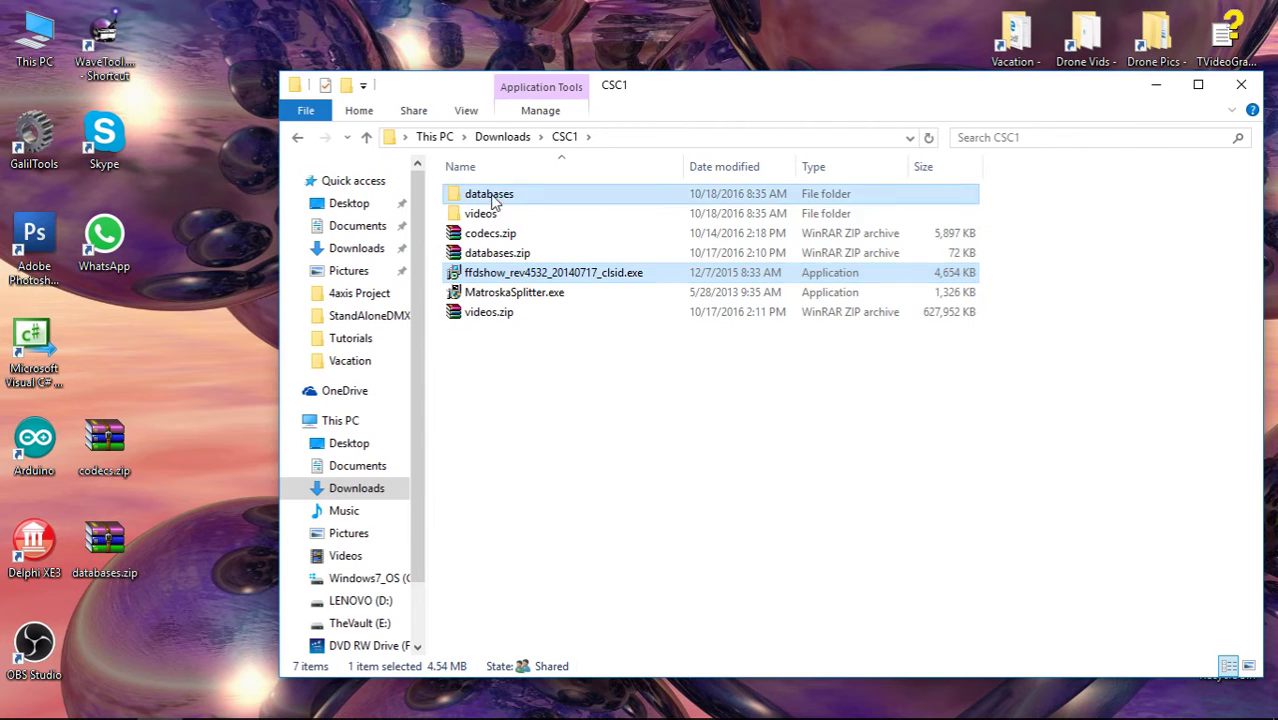
ctrl+click(480, 213)
ctrl+click(490, 292)
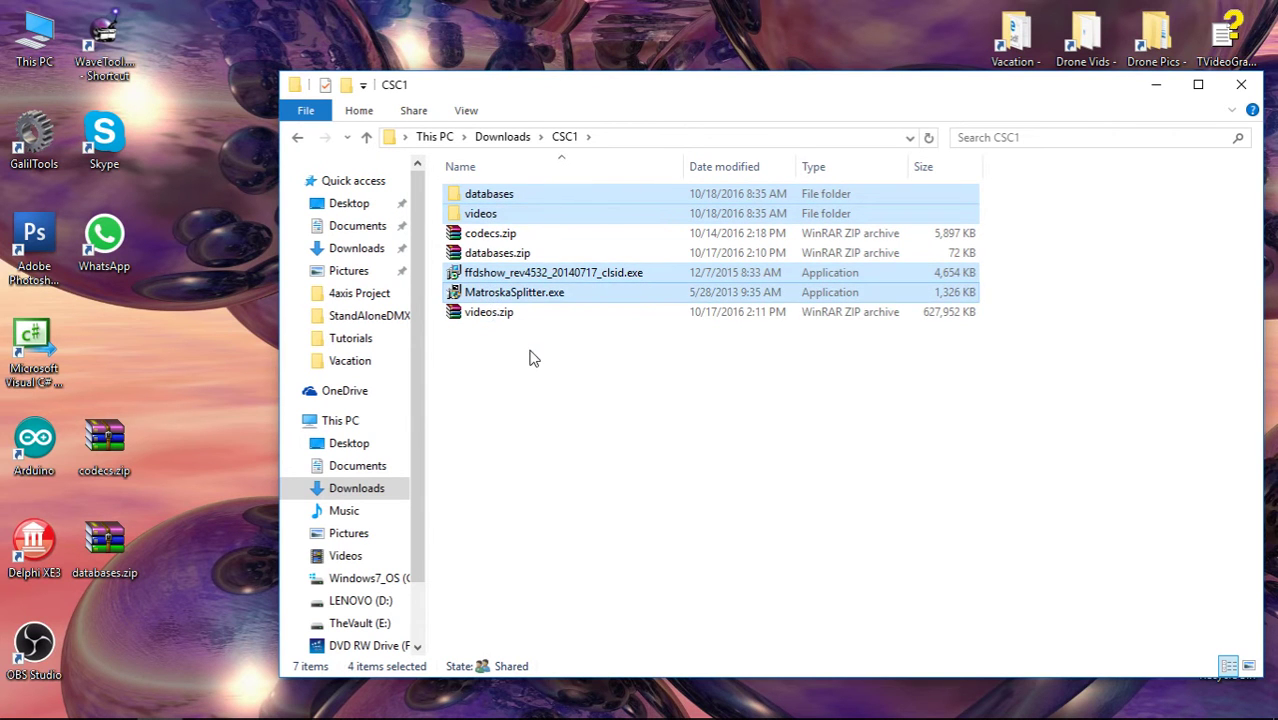
key(Delete)
key(Return)
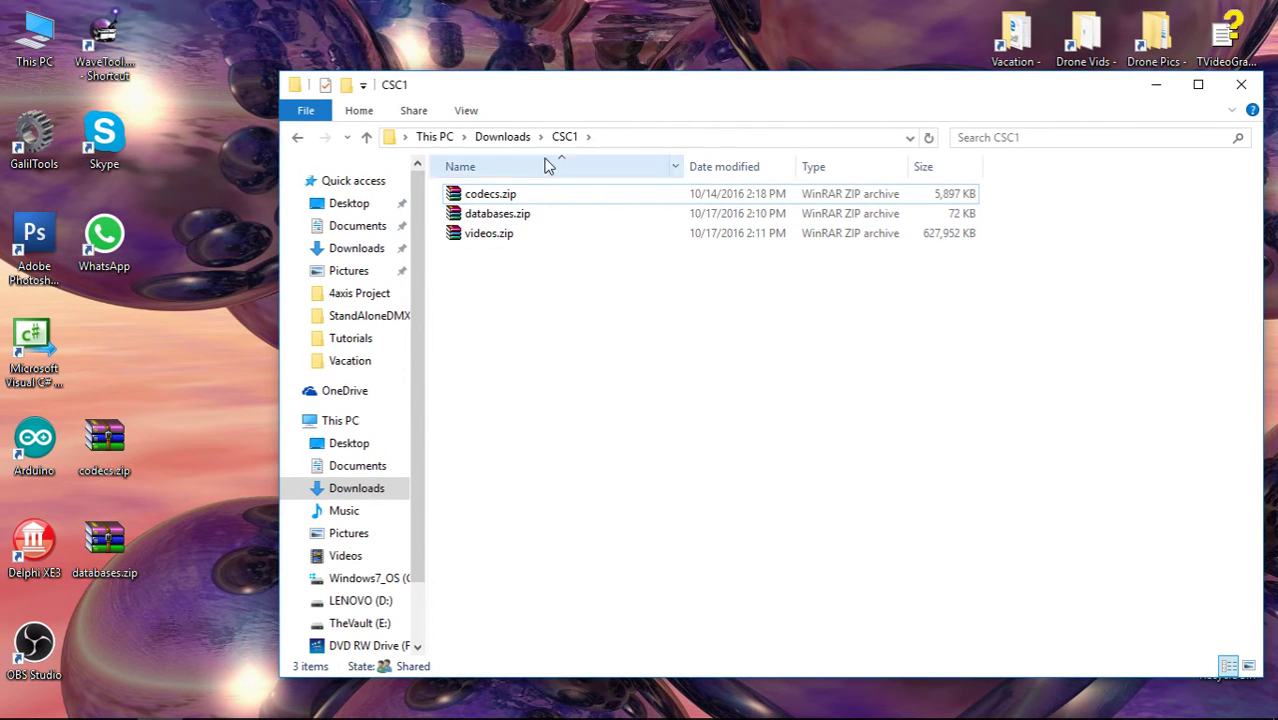
- Open a second File Explorer window on CSC1 and arrange both windows side by side
drag(498, 98, 724, 80)
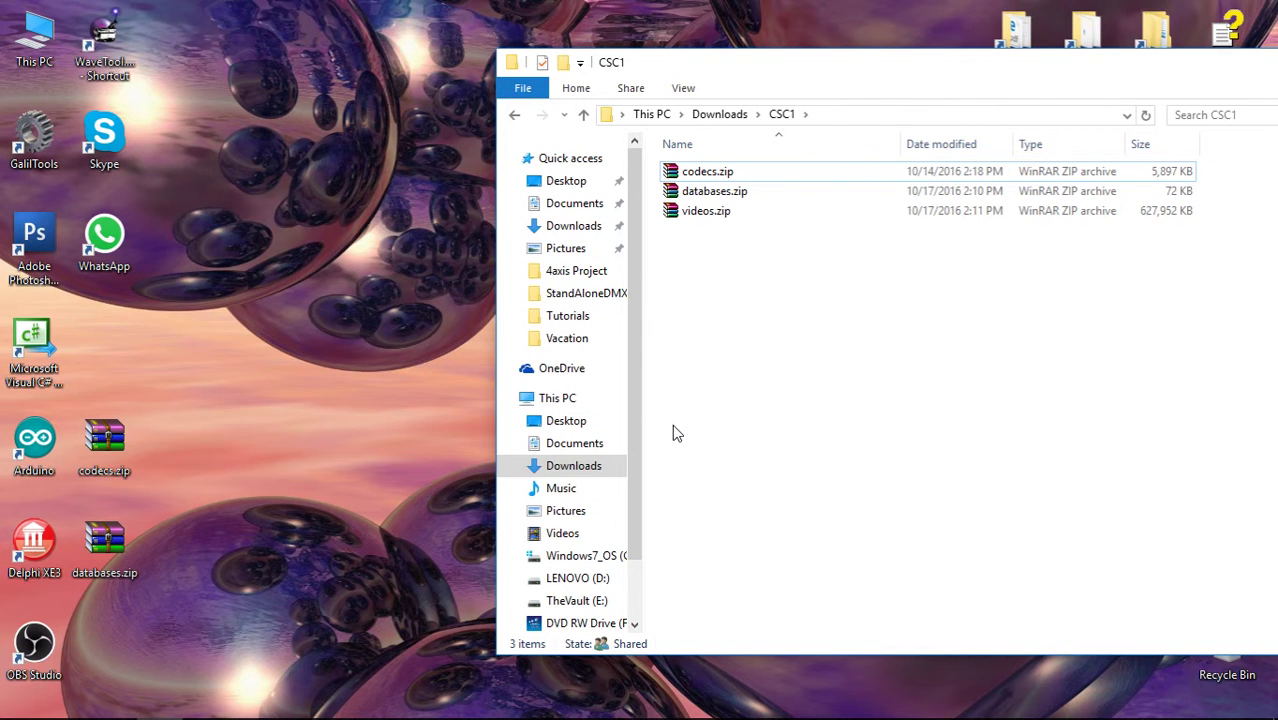
drag(705, 68, 742, 62)
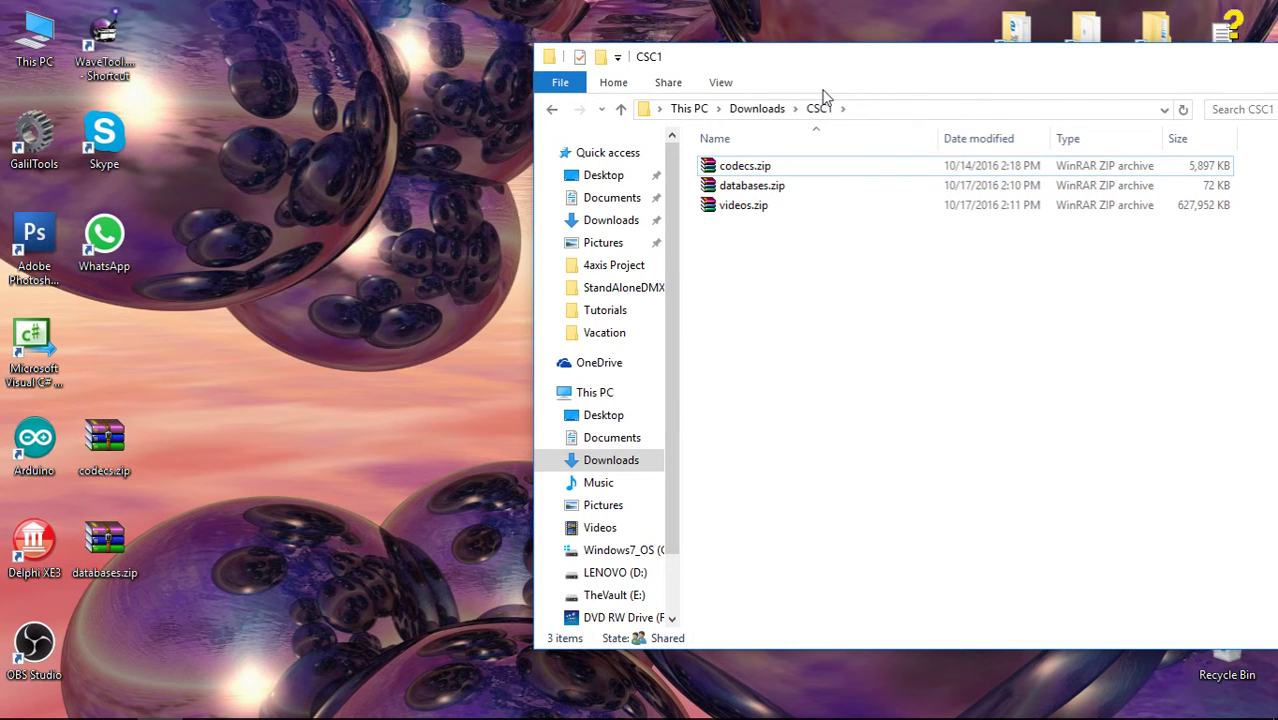
key(ctrl+n)
drag(812, 33, 1, 140)
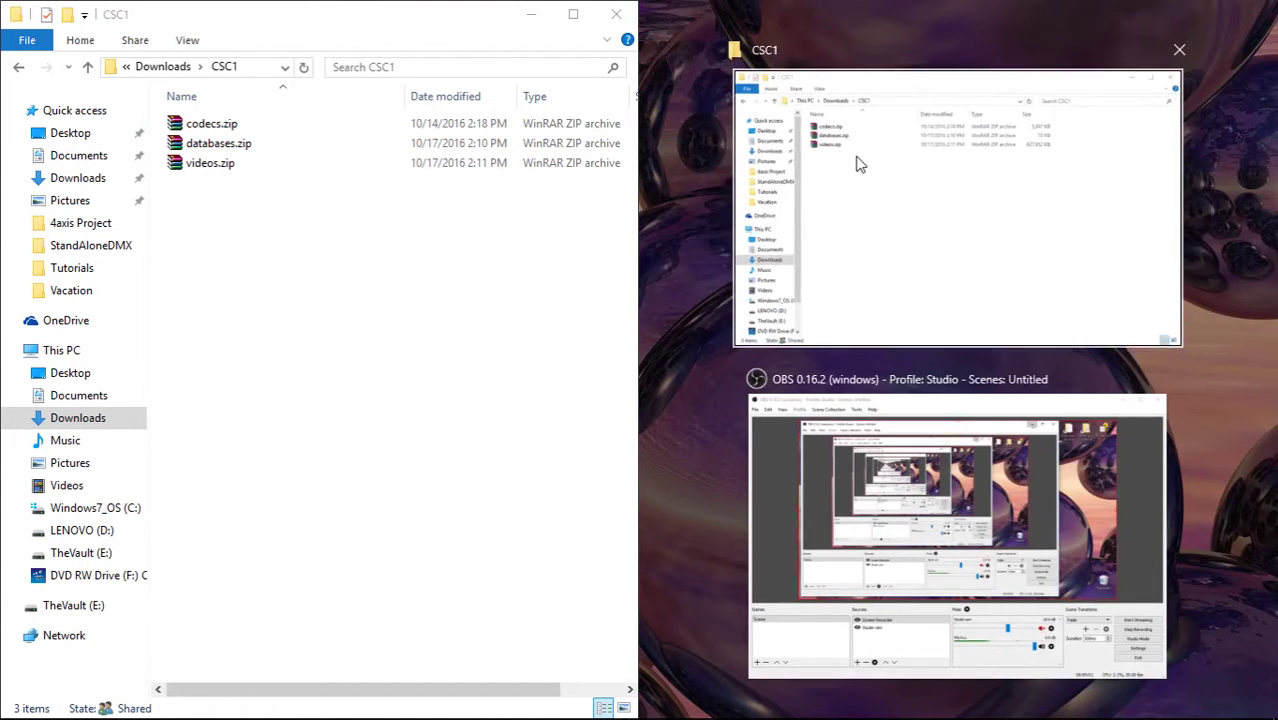
click(858, 163)
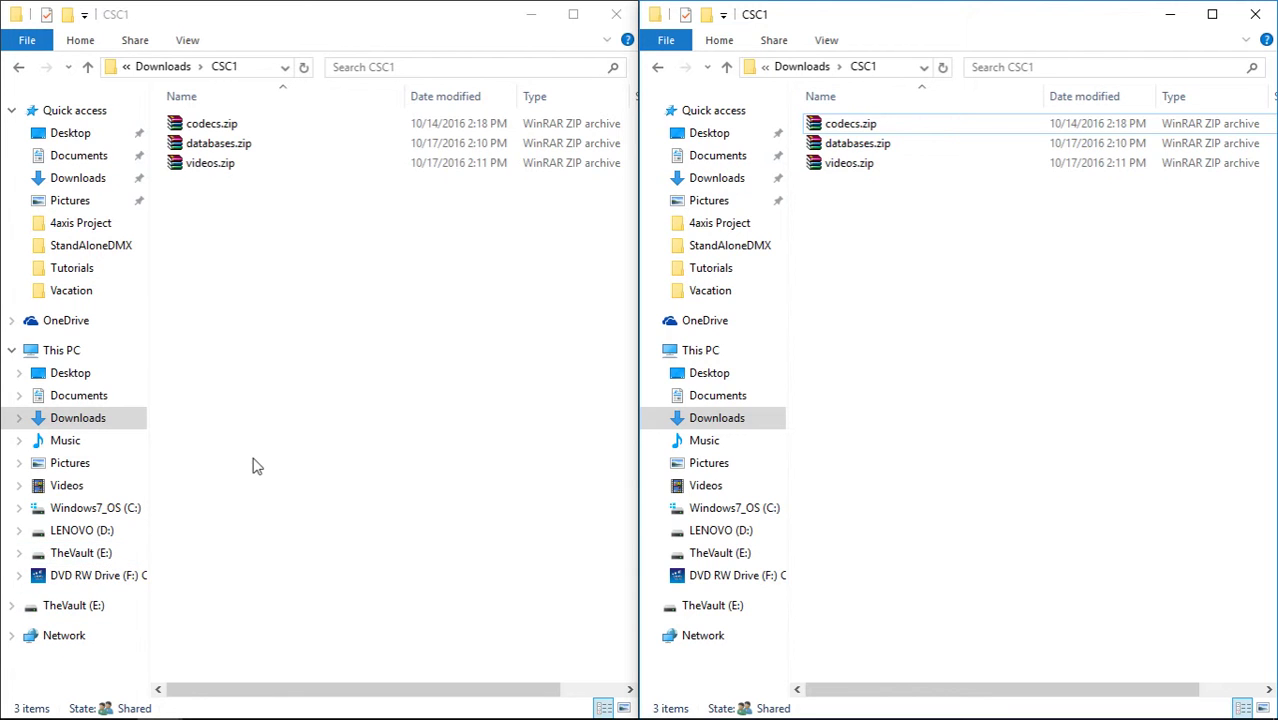
- Create a folder named NewRides on the TheVault (E:) drive and open it
click(72, 556)
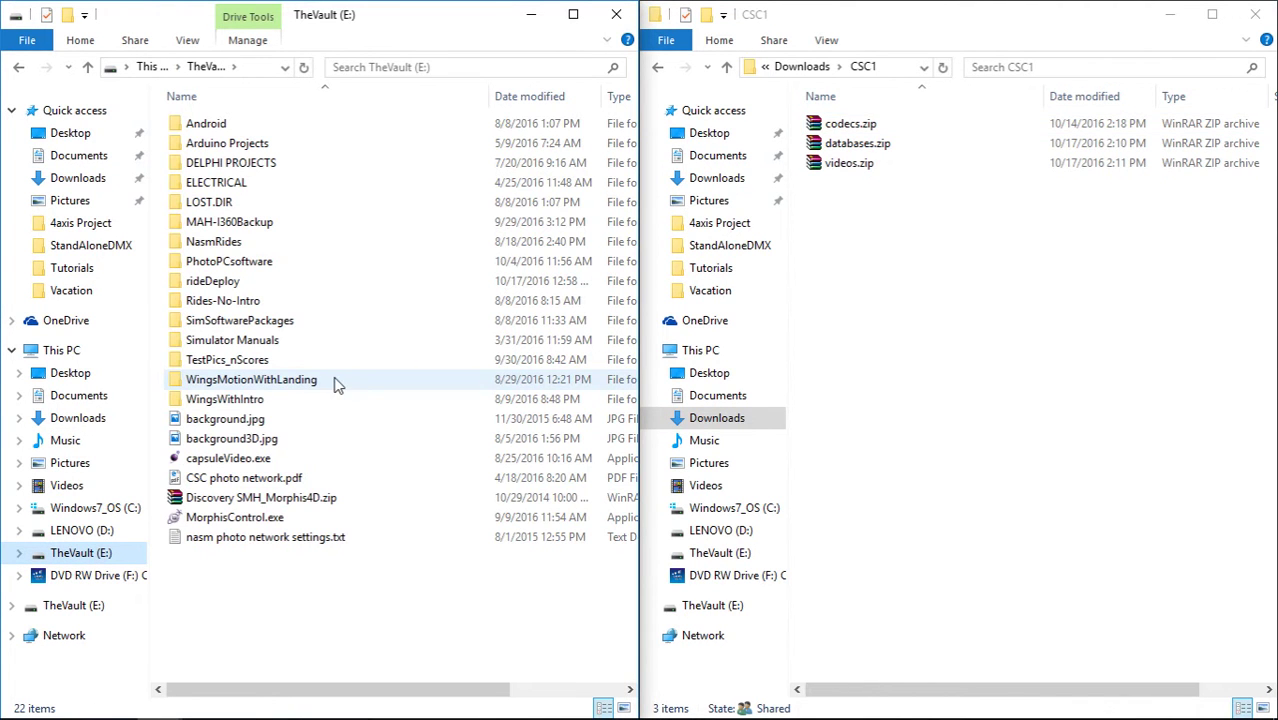
right_click(266, 620)
mouse_move(444, 562)
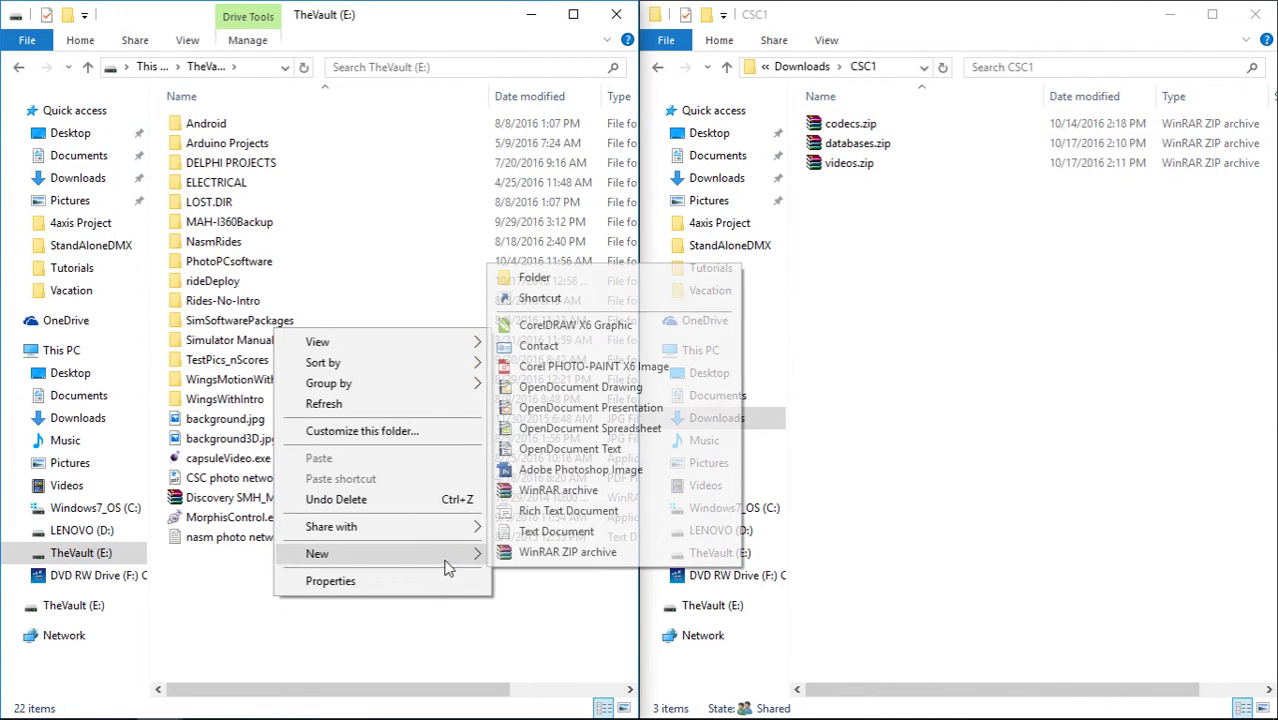
click(534, 277)
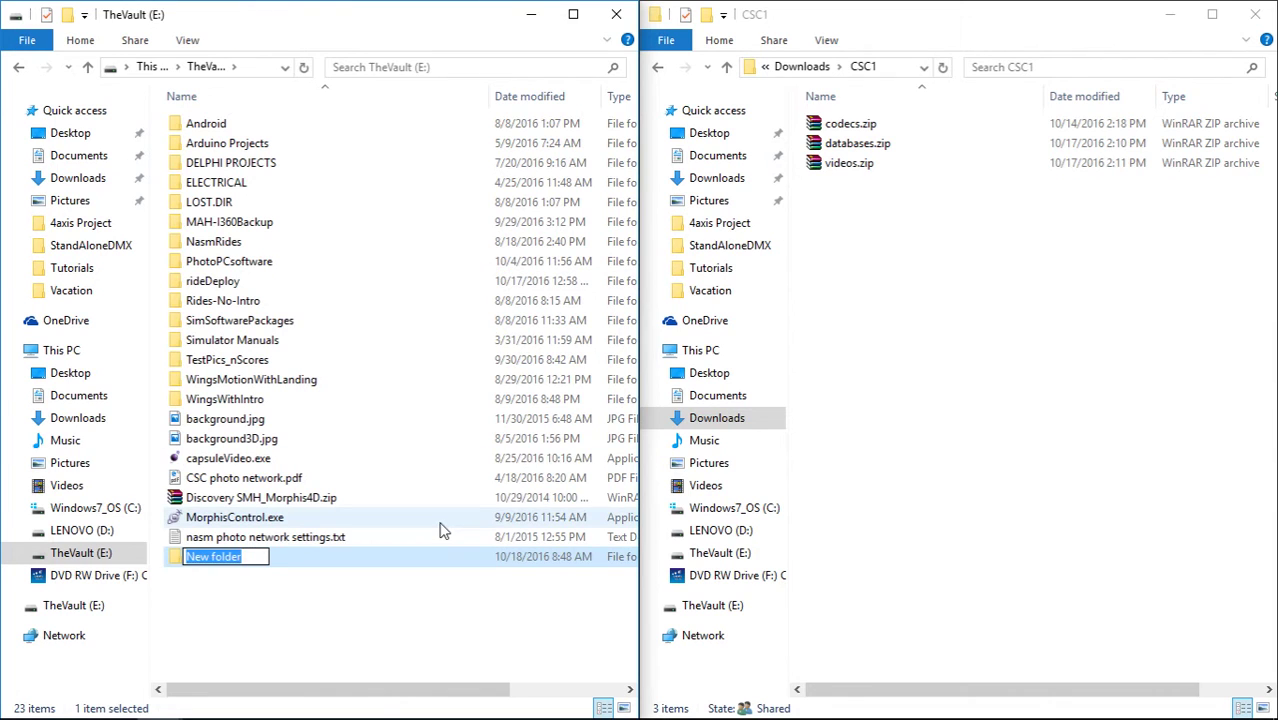
text(NewRides)
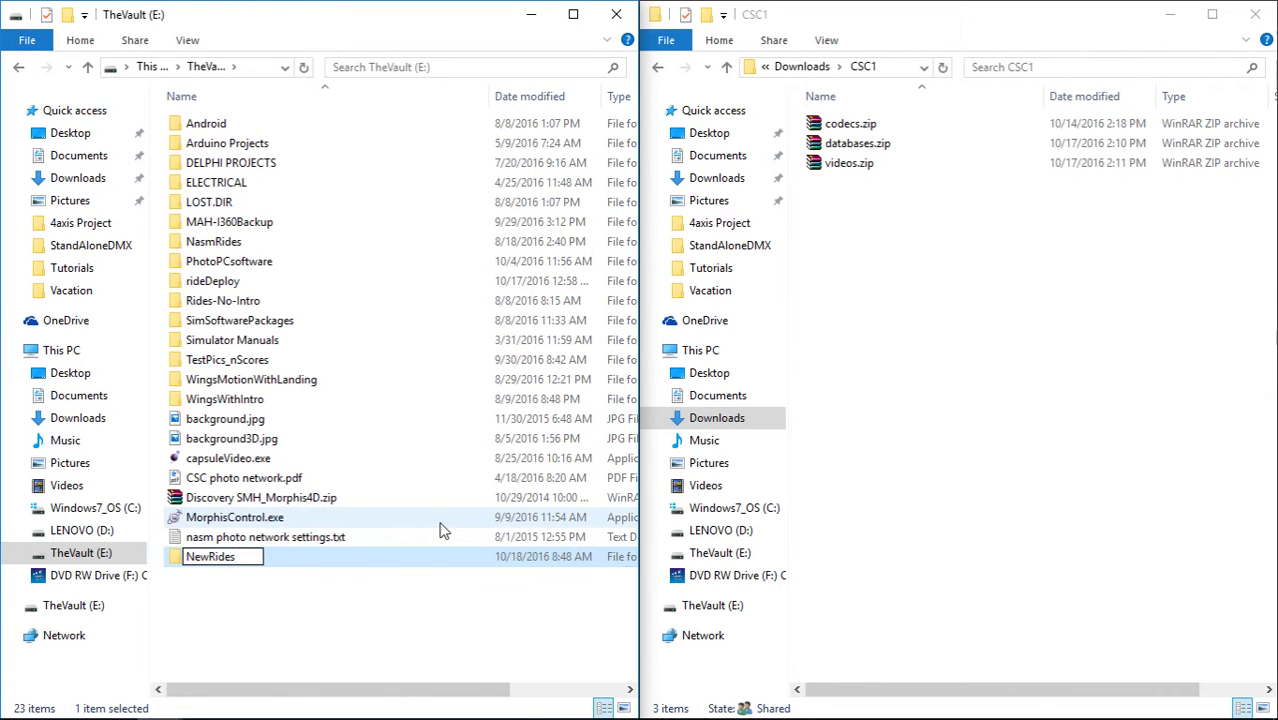
key(Return)
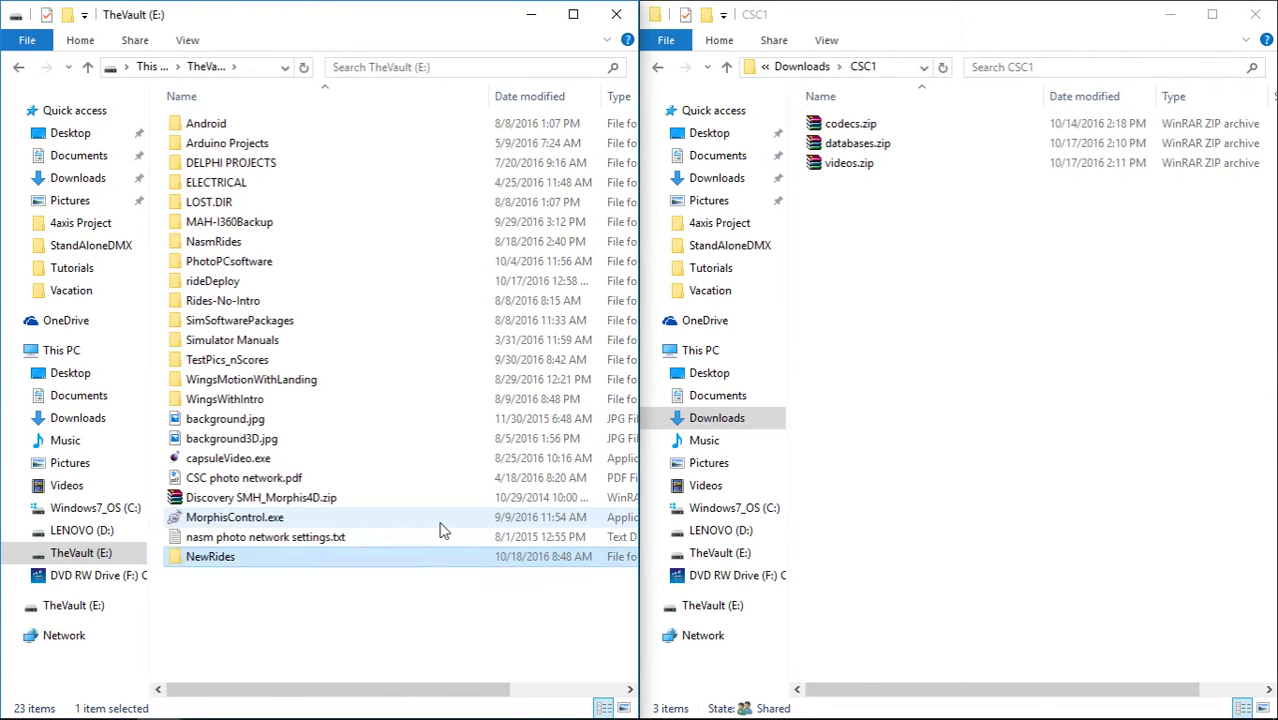
click(234, 556)
click(240, 676)
double_click(240, 562)
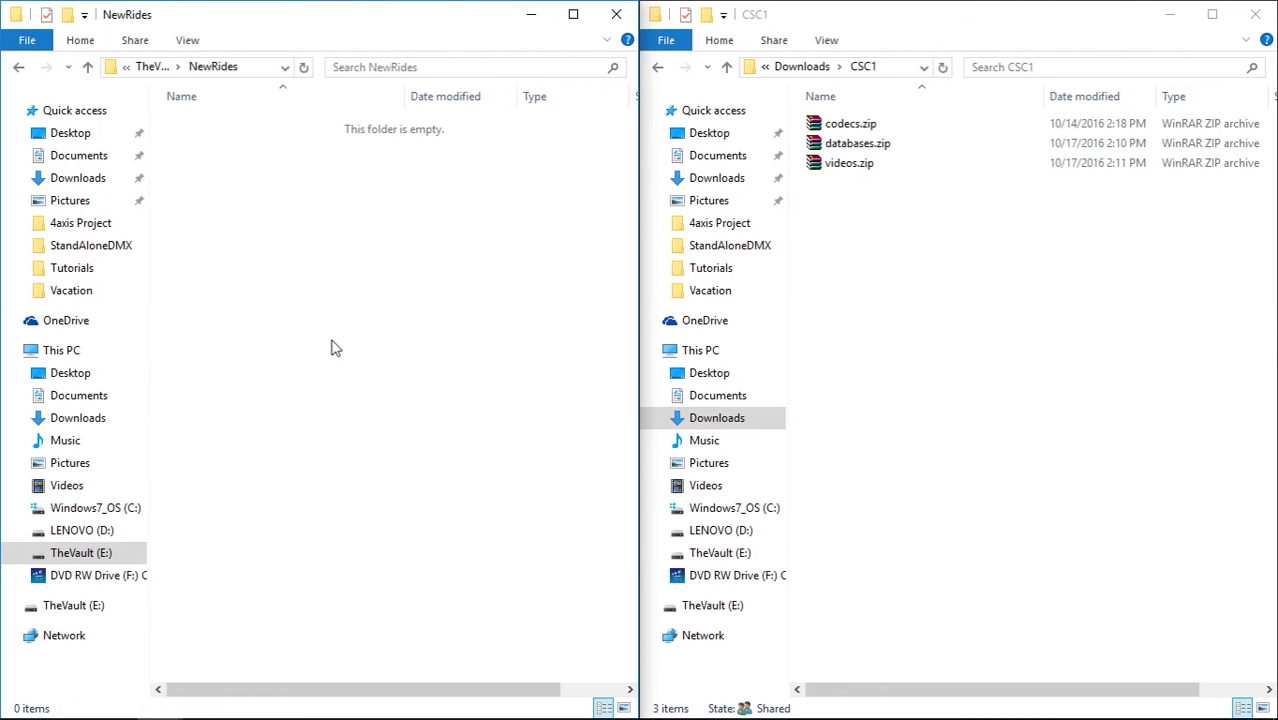
click(892, 255)
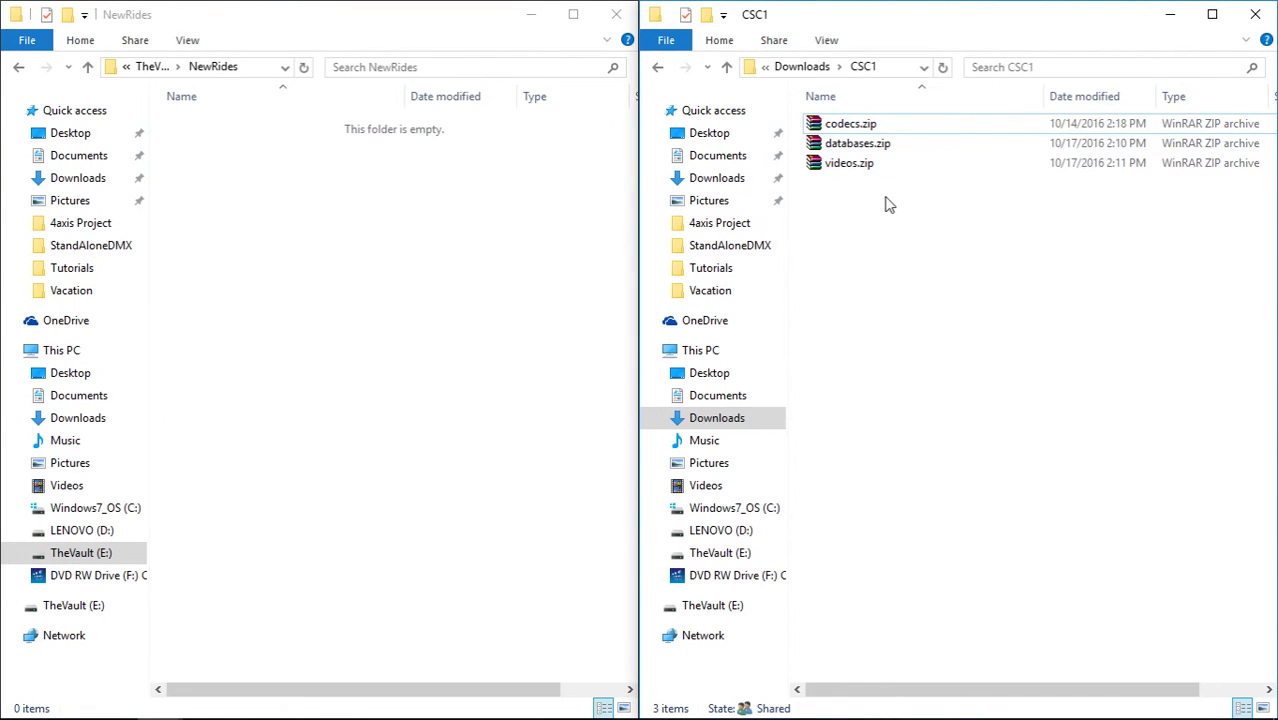
drag(928, 226, 852, 122)
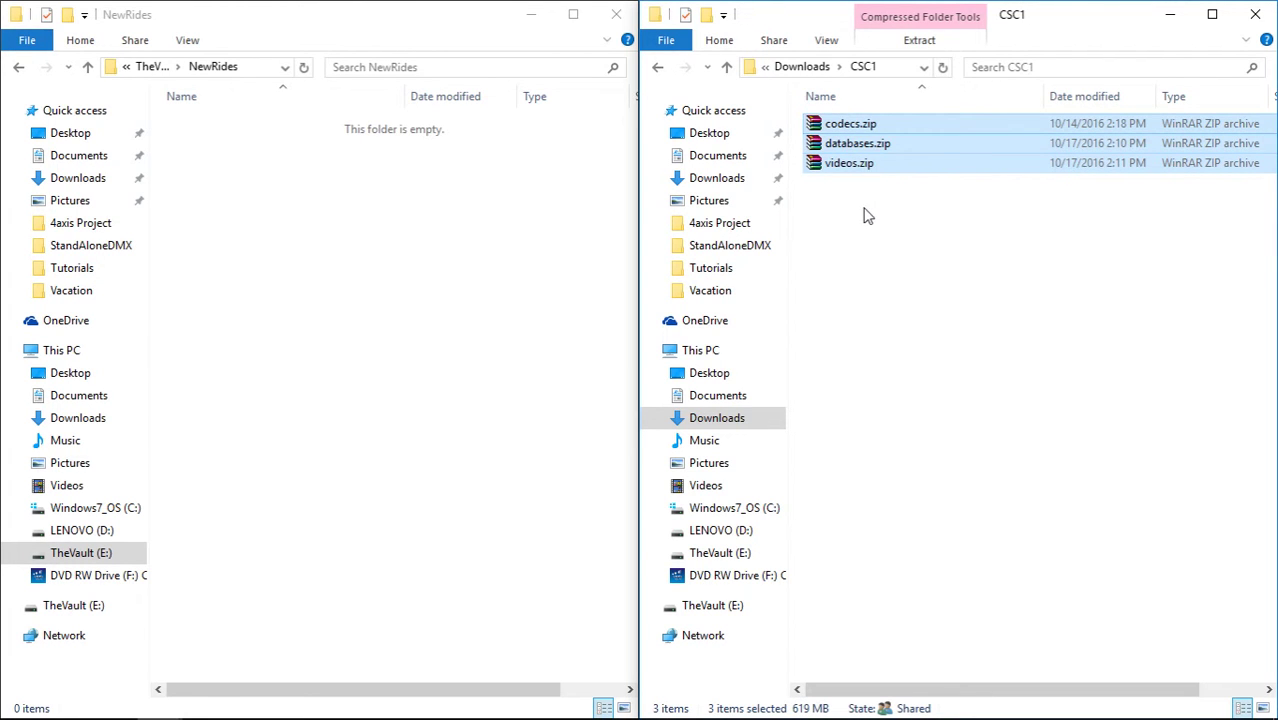
click(902, 250)
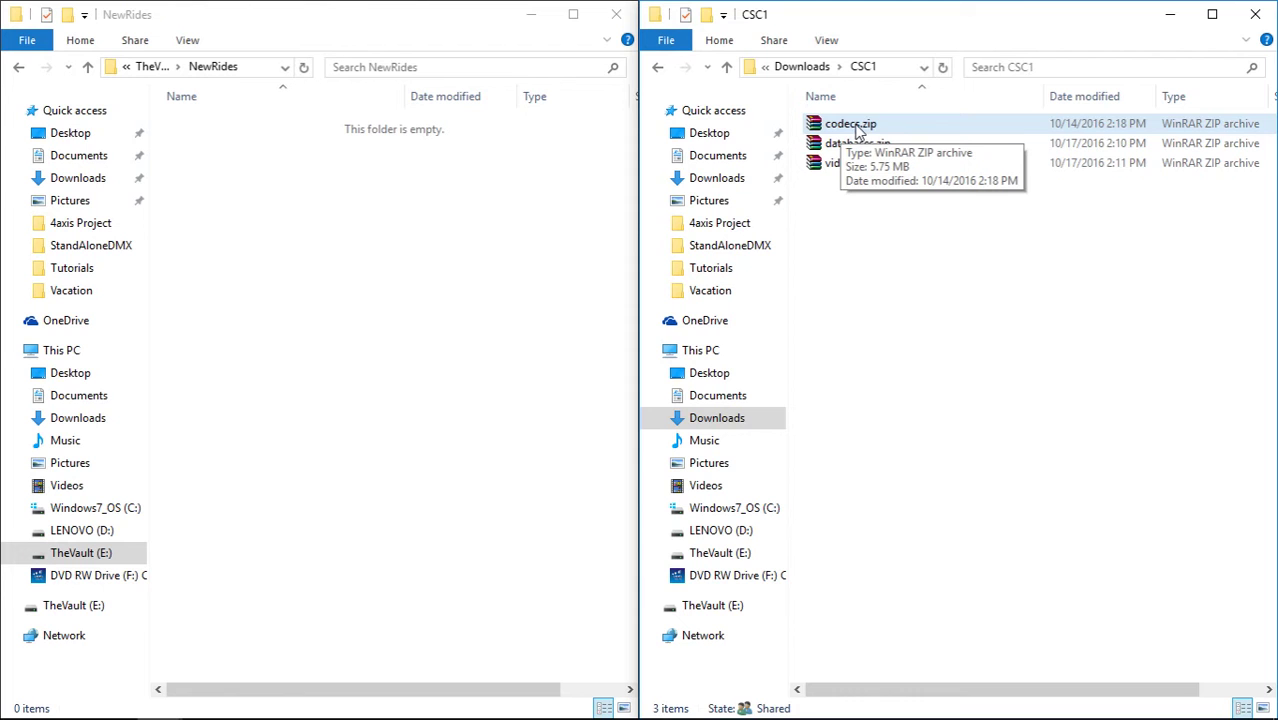
- Copy codecs.zip and databases.zip from the CSC1 downloads folder into the NewRides folder on TheVault (E:)
click(858, 131)
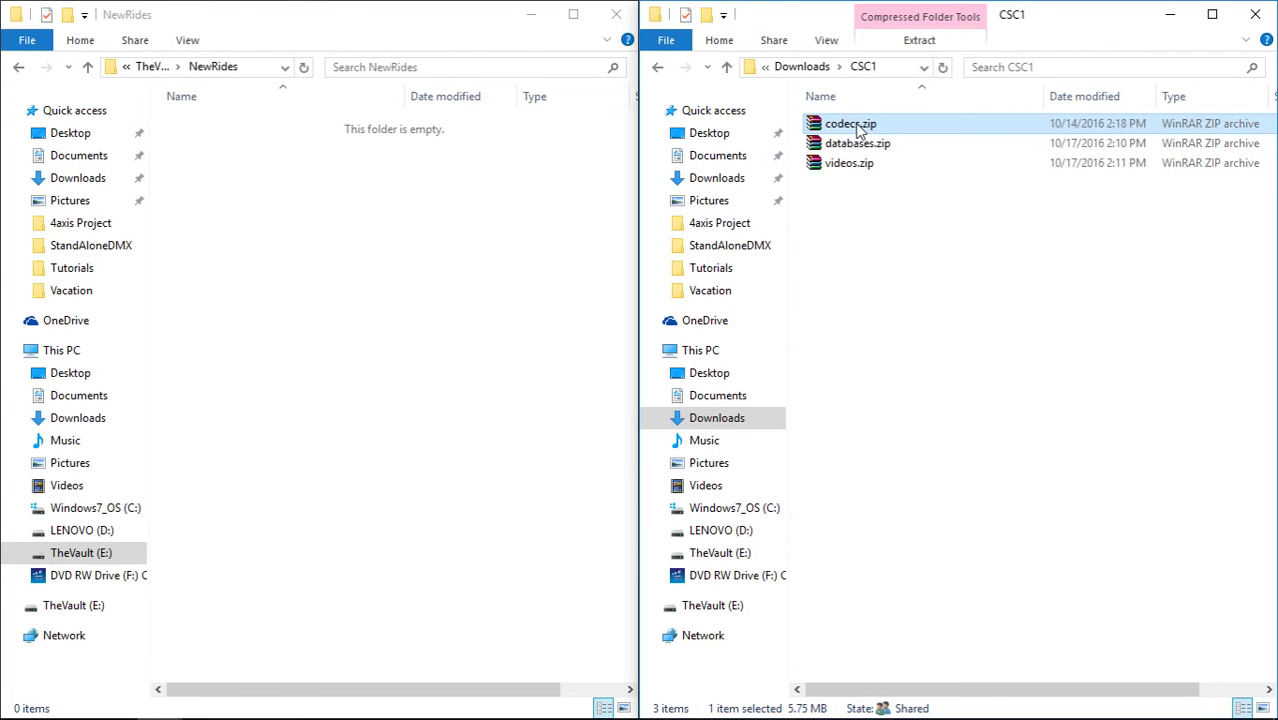
drag(858, 131, 287, 219)
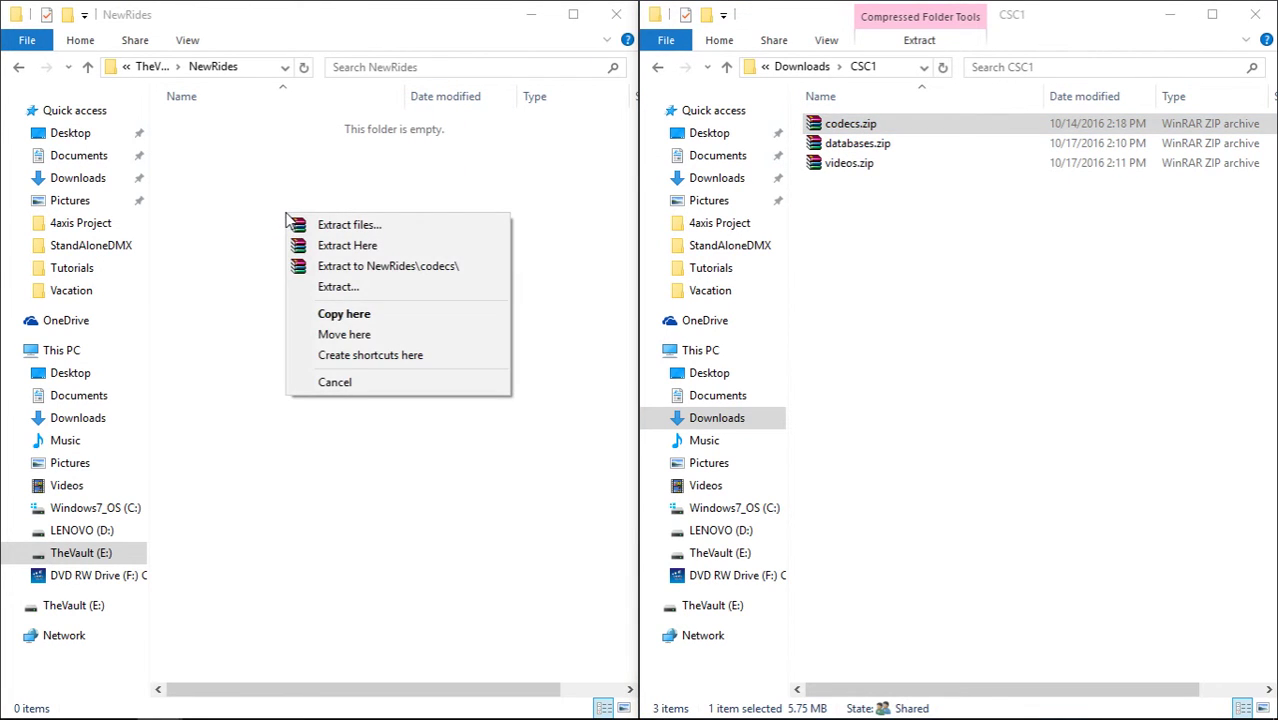
click(347, 316)
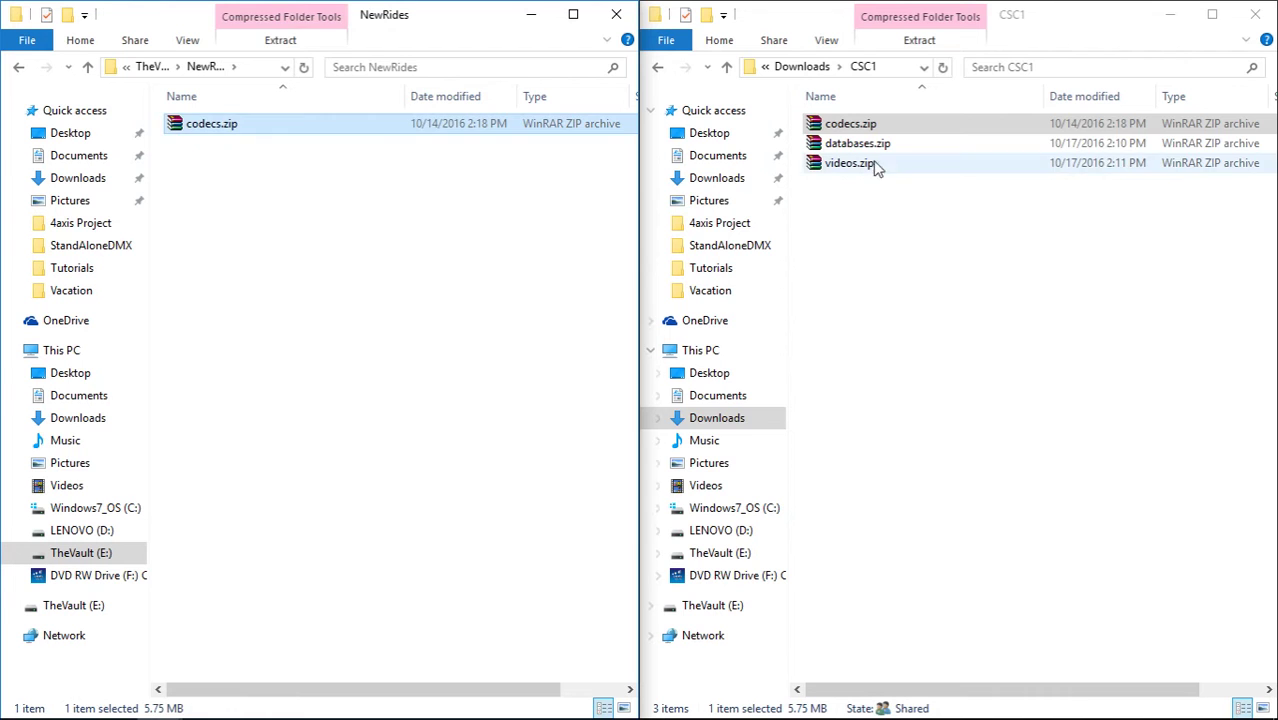
drag(866, 150, 350, 230)
click(400, 328)
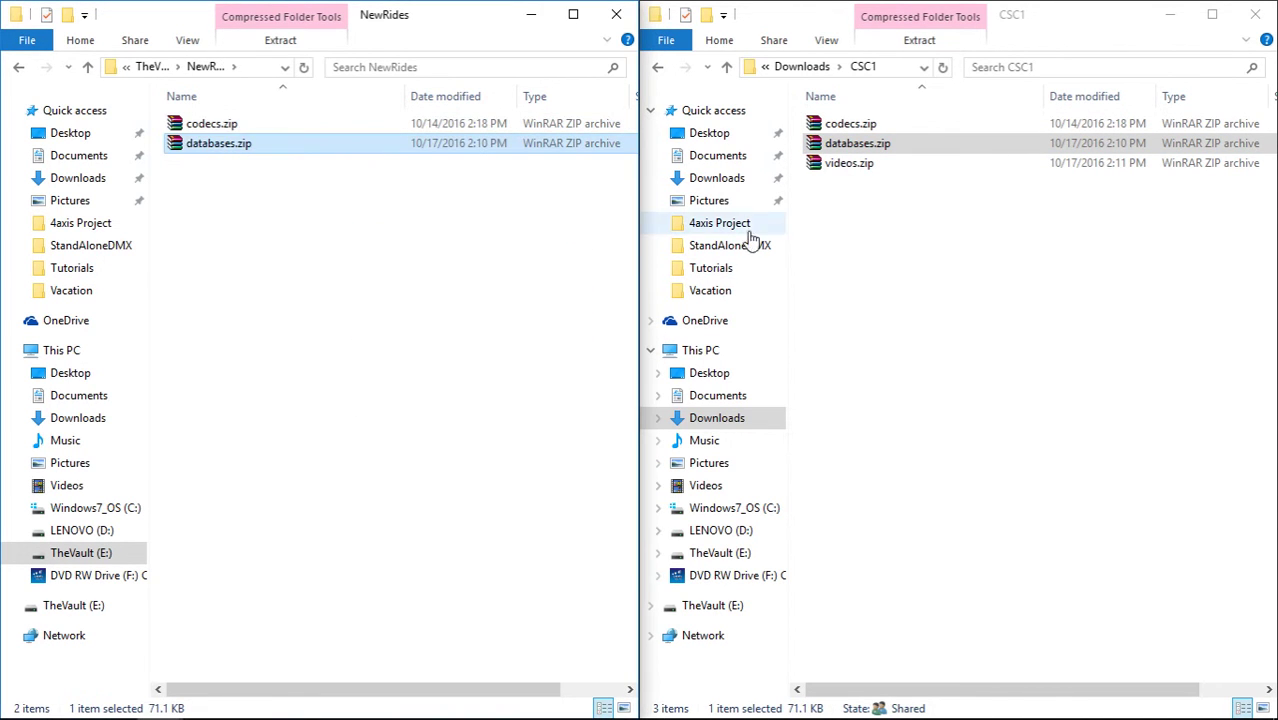
click(858, 167)
drag(858, 167, 363, 265)
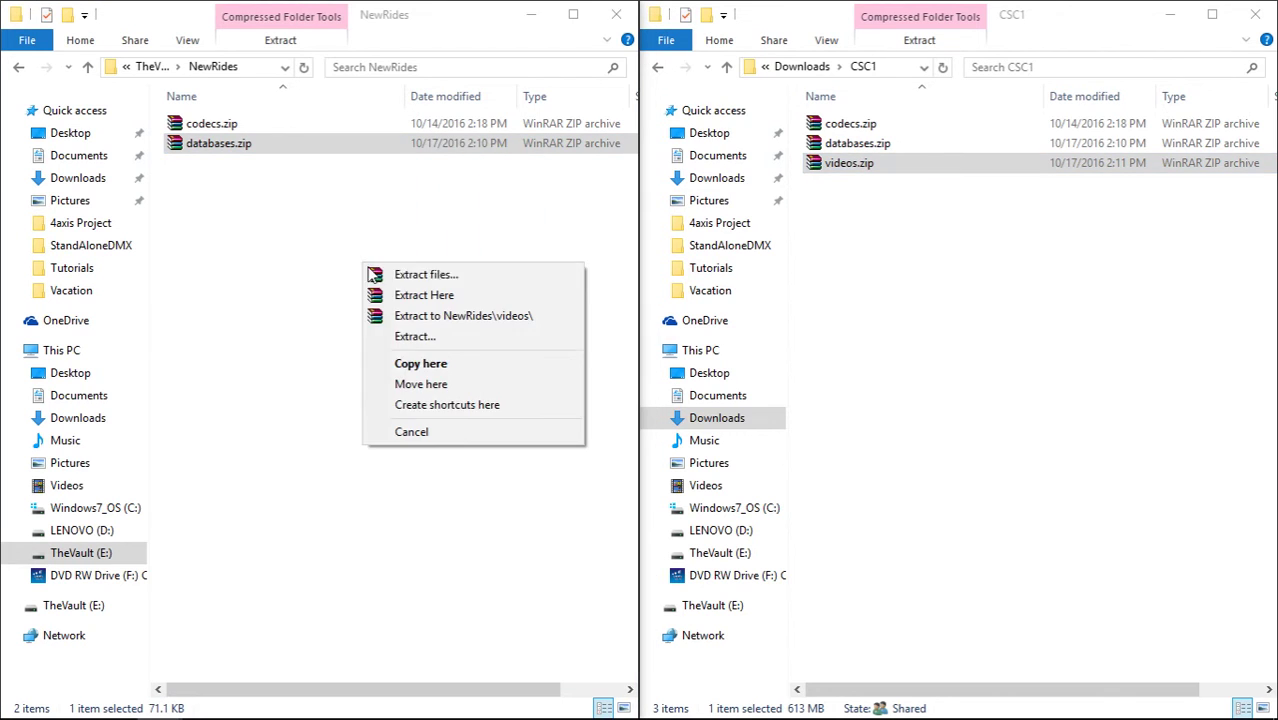
click(425, 366)
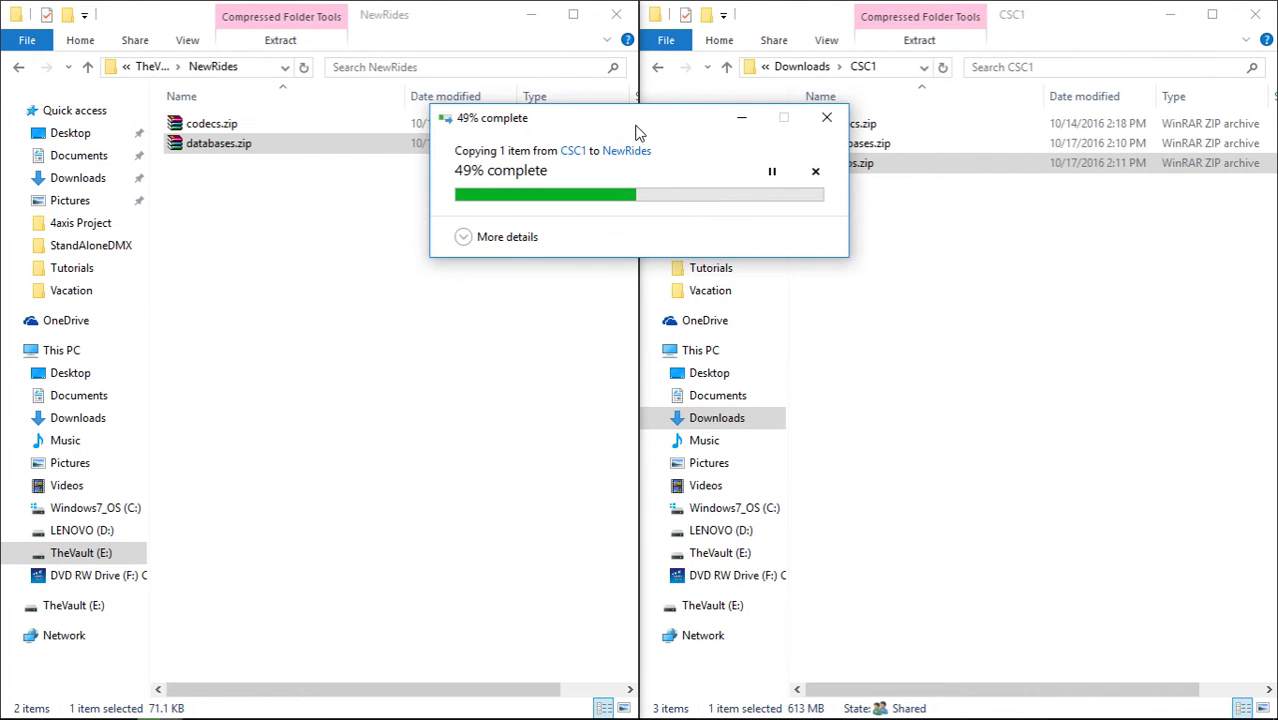
drag(630, 122, 324, 81)
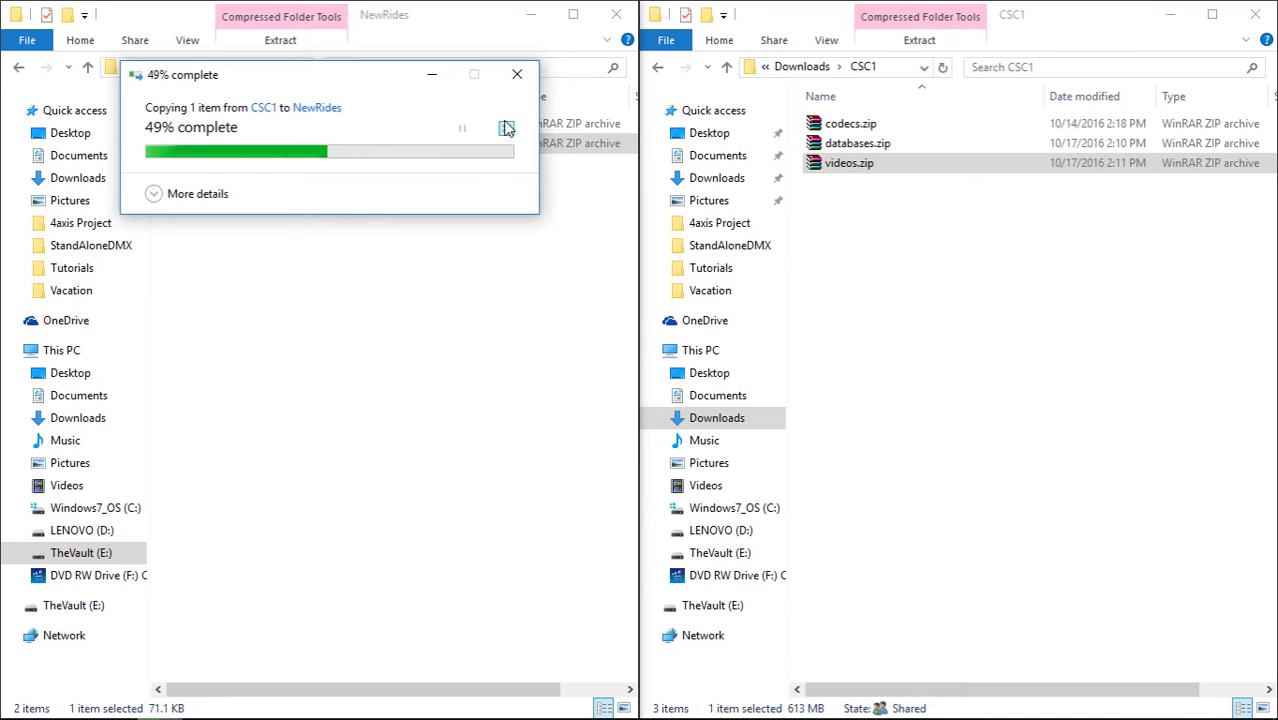
click(517, 74)
click(378, 201)
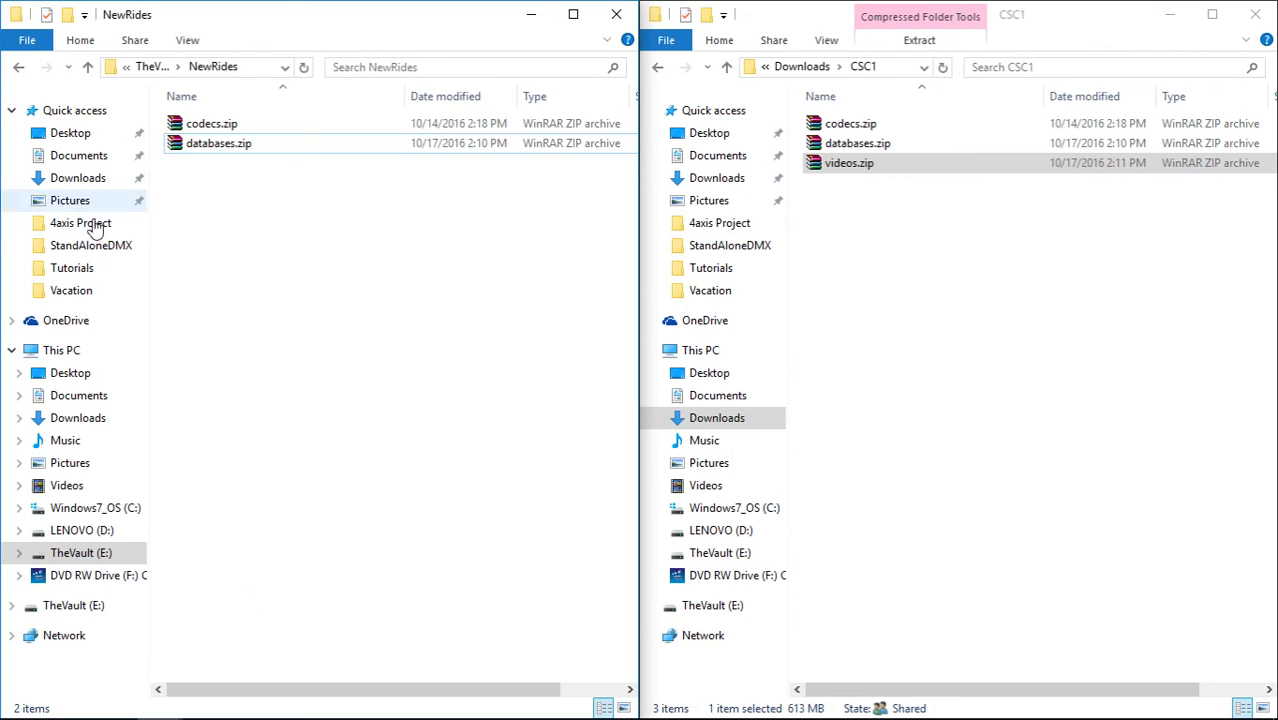
- Eject the TheVault (E:) external drive
right_click(68, 558)
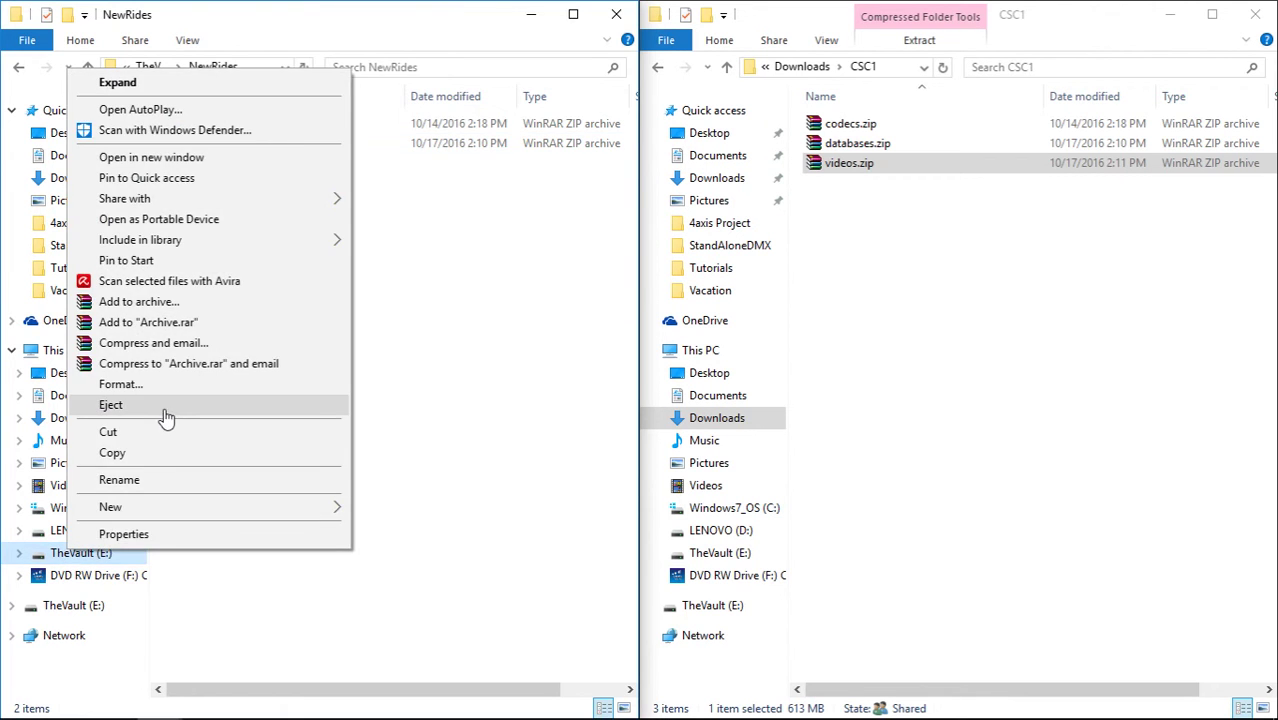
click(166, 410)
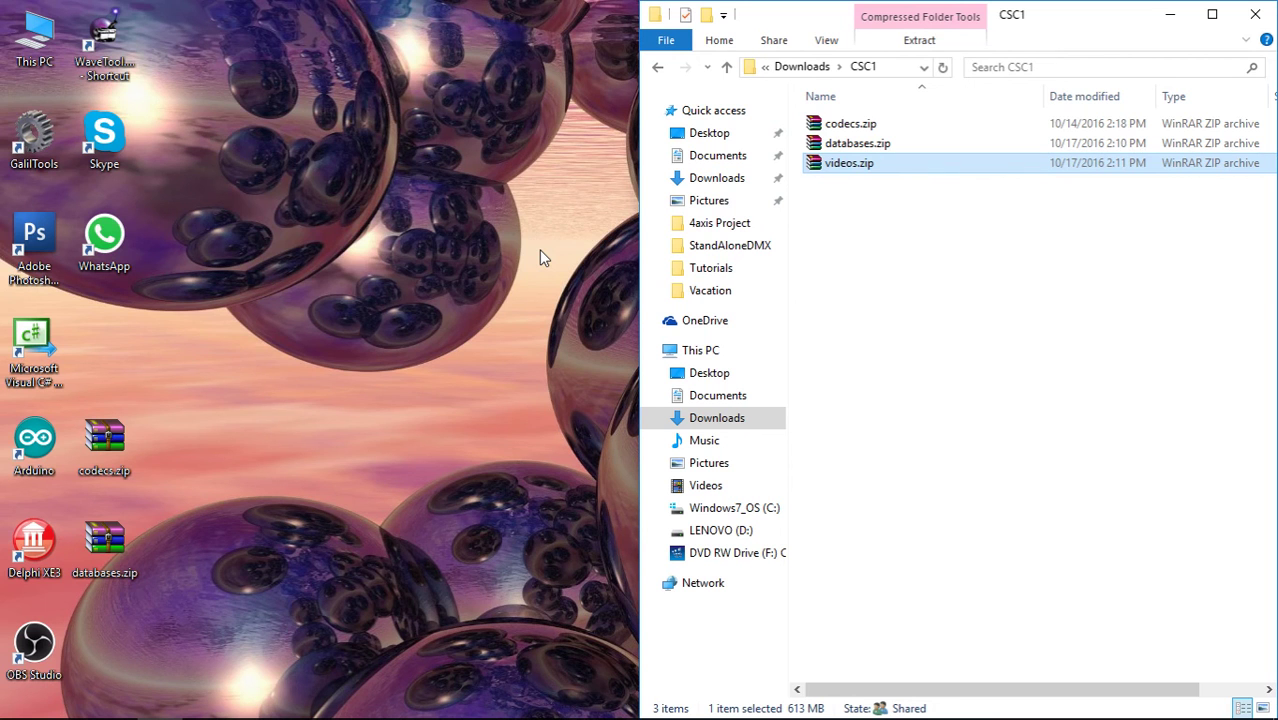
mouse_move(414, 713)
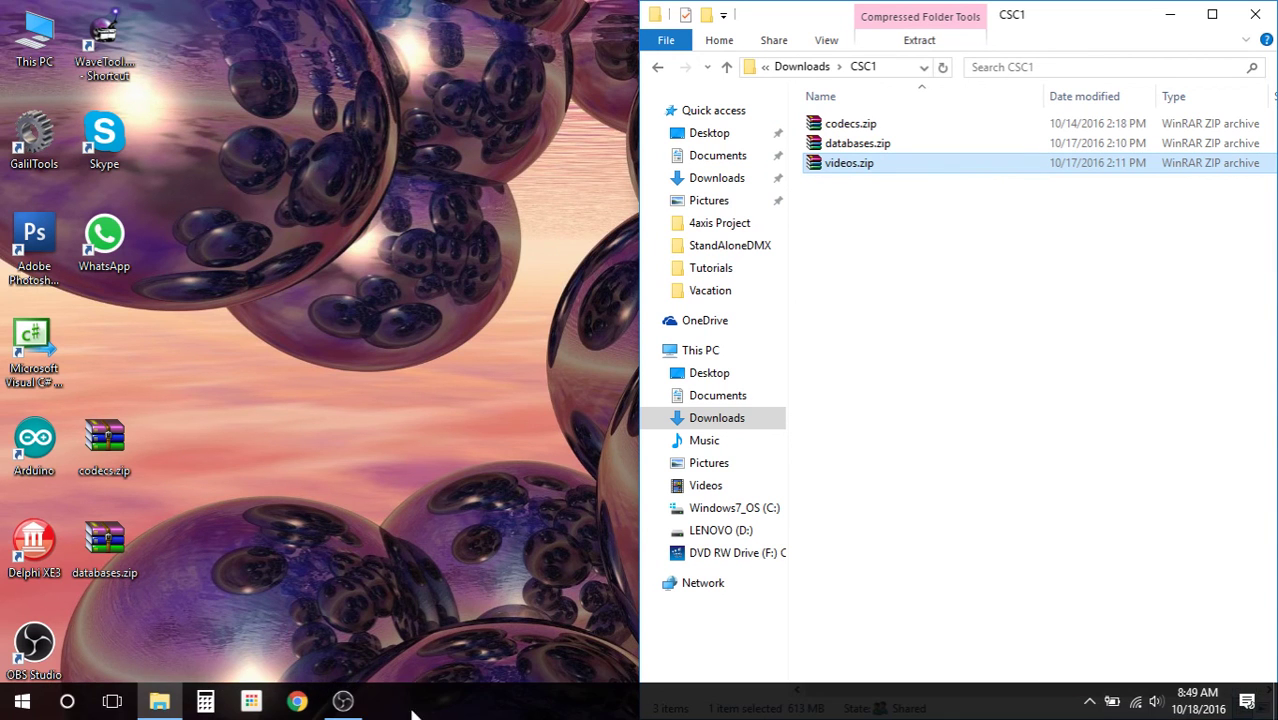